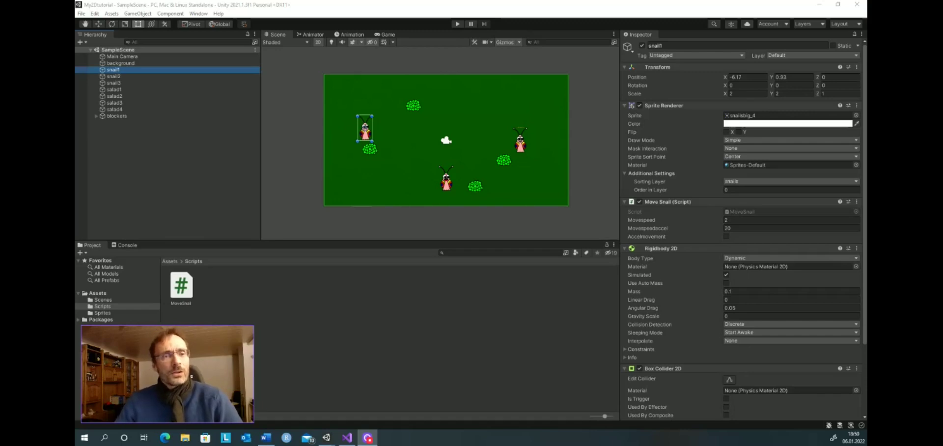
Play the game and steer snail1 with the arrow keys until it sits beside another snail.
{"action": "left_click", "coordinate": [457, 24]}
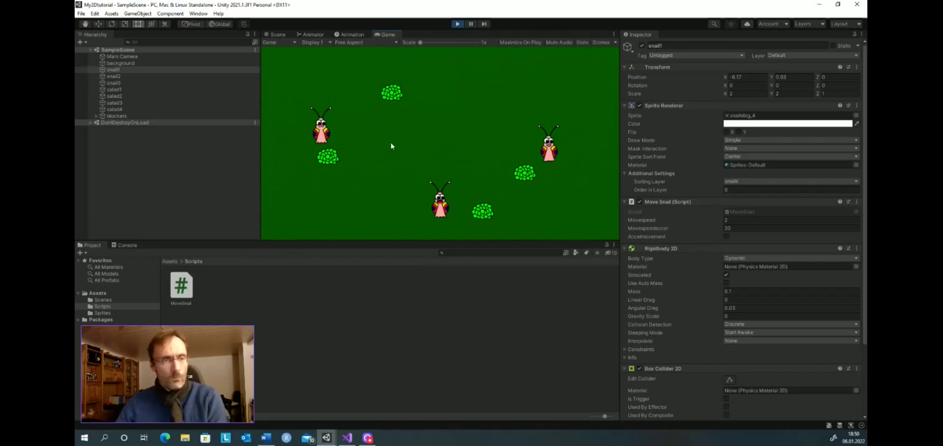
{"action": "key", "text": "Right"}
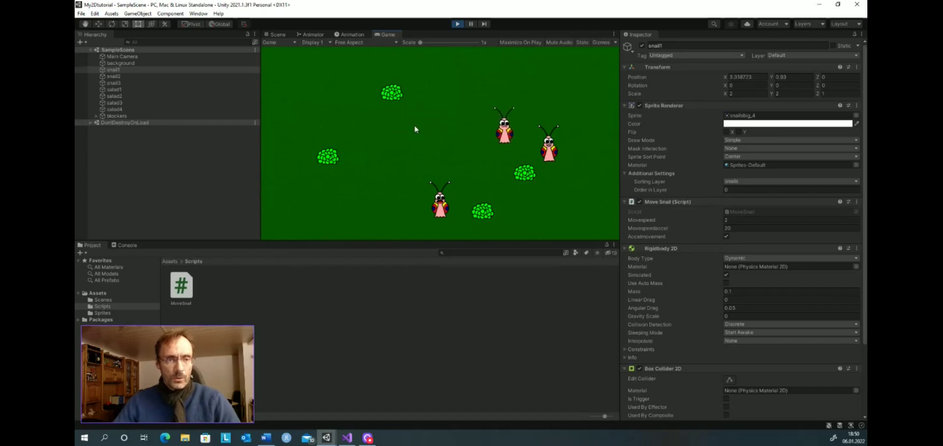
{"action": "key", "text": "Left"}
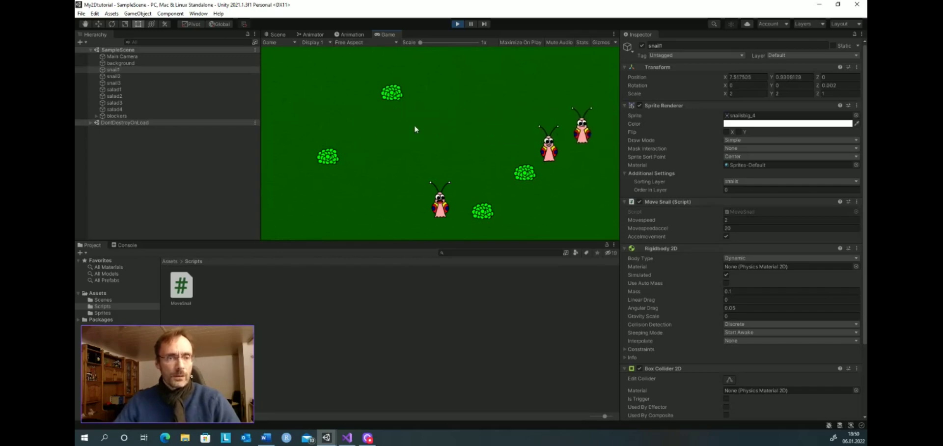
{"action": "key", "text": "Up"}
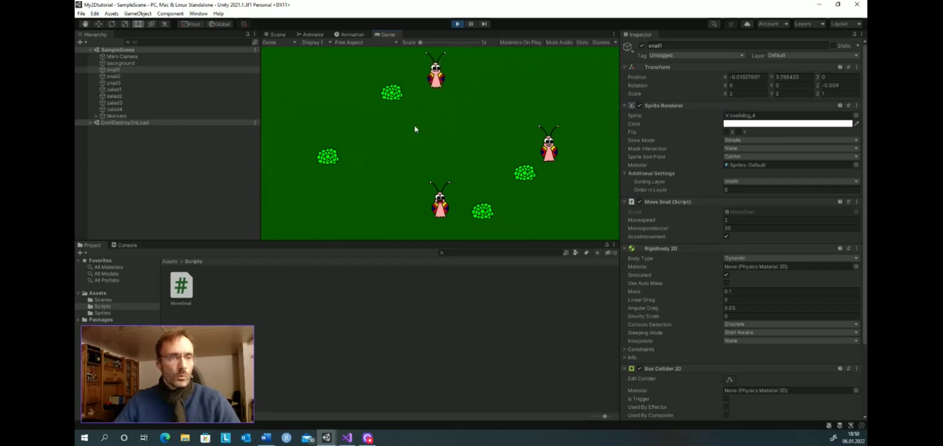
{"action": "key", "text": "Right"}
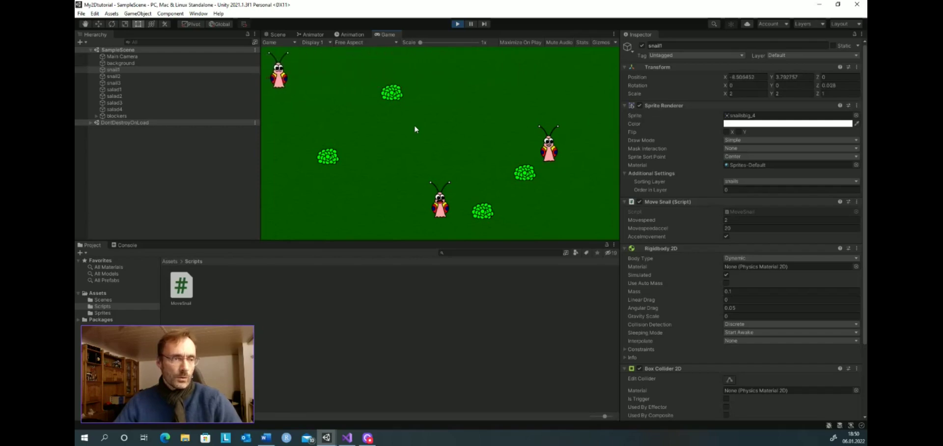
{"action": "key", "text": "Down"}
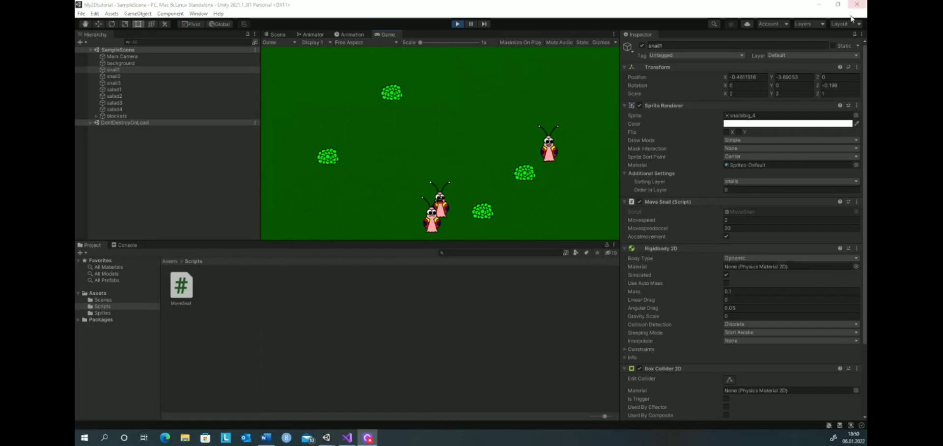
Exit Play mode and select salad1 through salad4 together in the Hierarchy.
{"action": "left_click", "coordinate": [458, 25]}
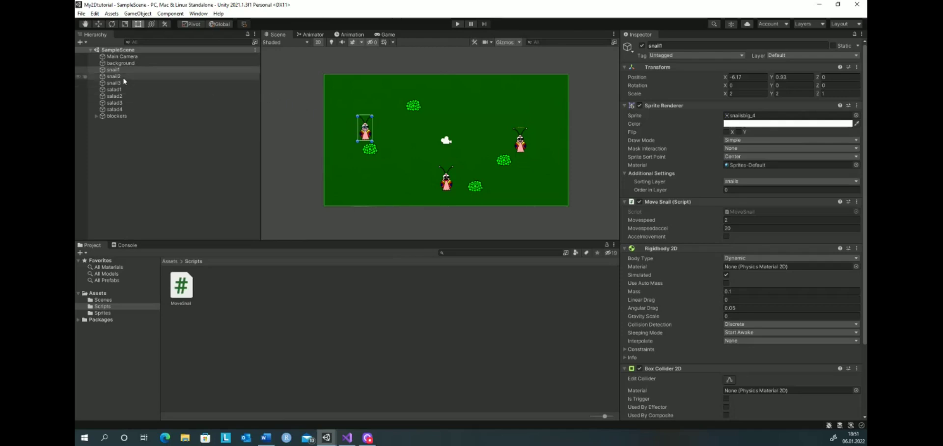
{"action": "left_click", "coordinate": [114, 90]}
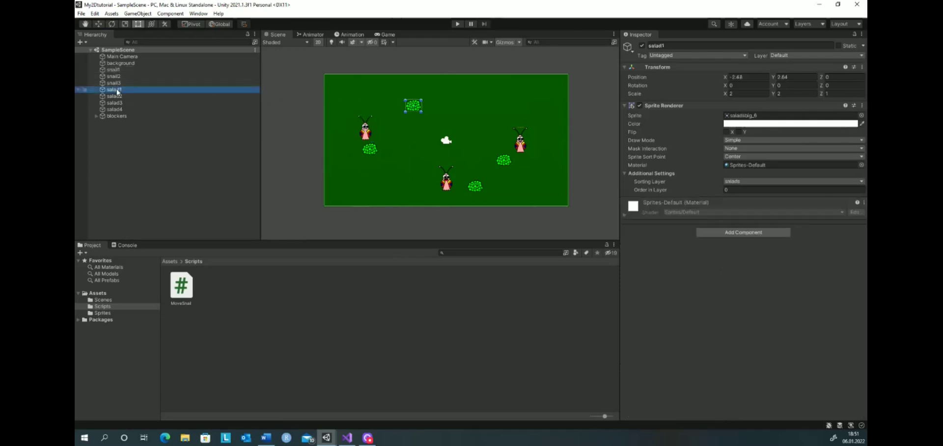
{"action": "left_click", "coordinate": [414, 108]}
{"action": "key", "text": "alt+Tab"}
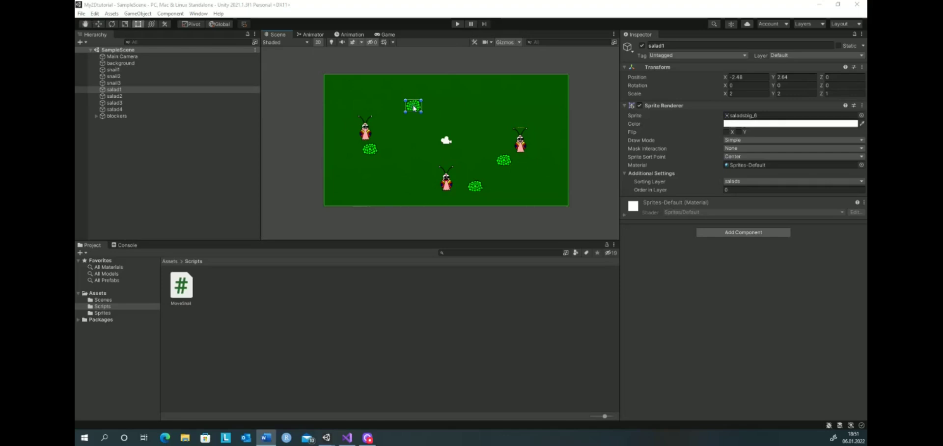
{"action": "left_click", "coordinate": [114, 90]}
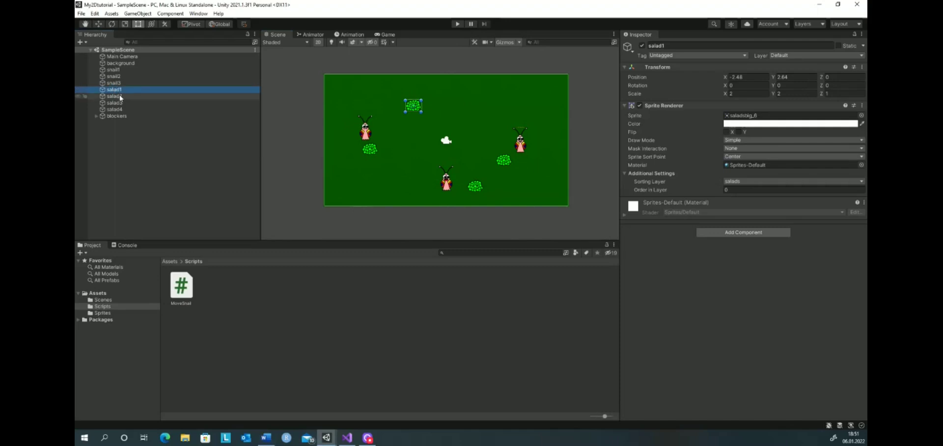
{"action": "key", "text": "shift+Down"}
{"action": "key", "text": "shift+Down"}
{"action": "key", "text": "shift+Down"}
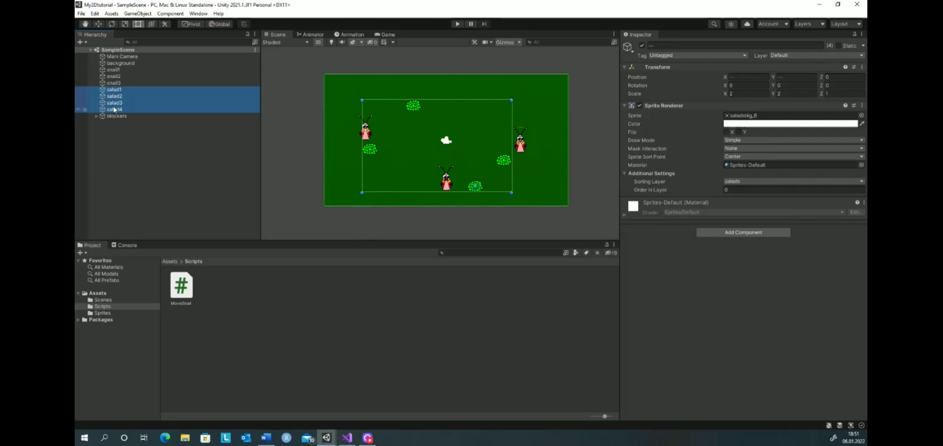
Add a Box Collider 2D to the four salads, sized 0.6 by 0.44 with offset 0, 0.
{"action": "left_click", "coordinate": [703, 231]}
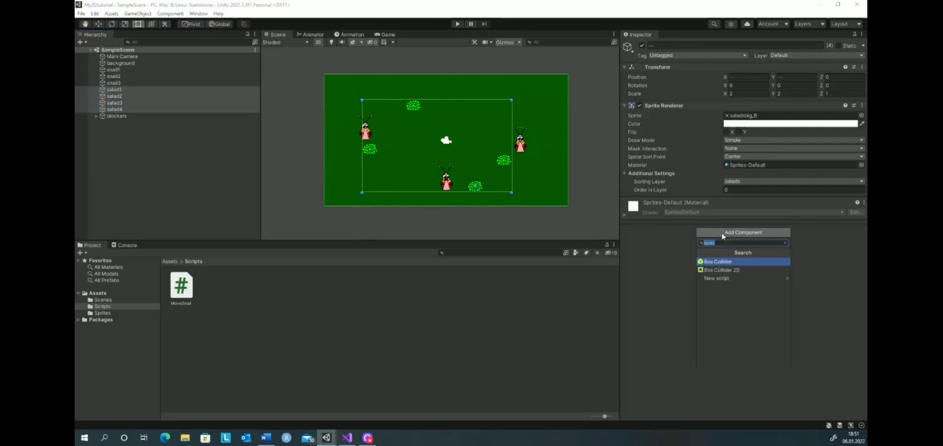
{"action": "left_click", "coordinate": [724, 271]}
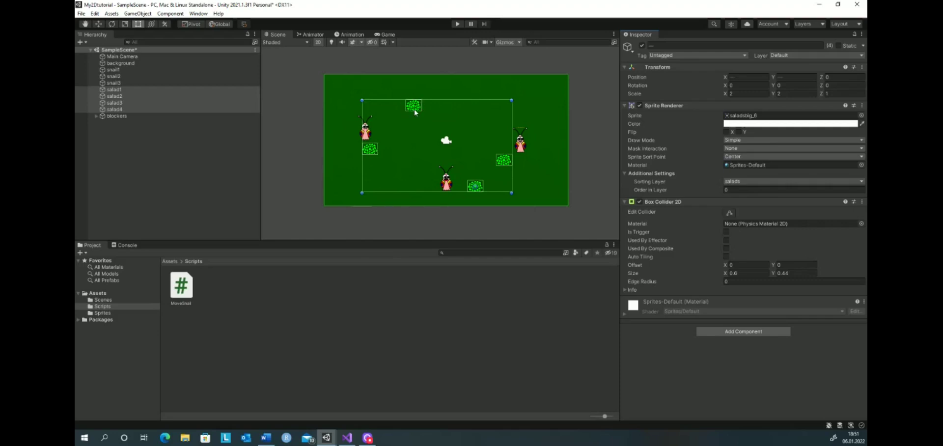
{"action": "left_click", "coordinate": [727, 273]}
{"action": "key", "text": "BackSpace"}
{"action": "type", "text": "3"}
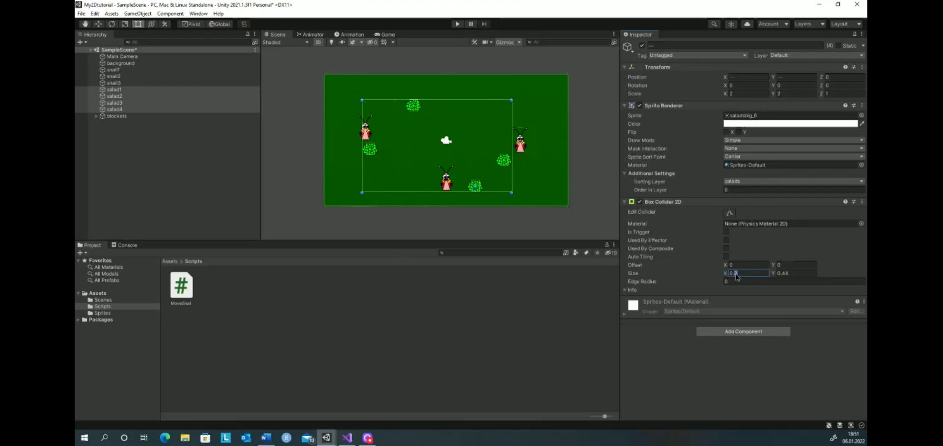
{"action": "type", "text": "6"}
{"action": "left_click_drag", "start_coordinate": [659, 197], "coordinate": [660, 197]}
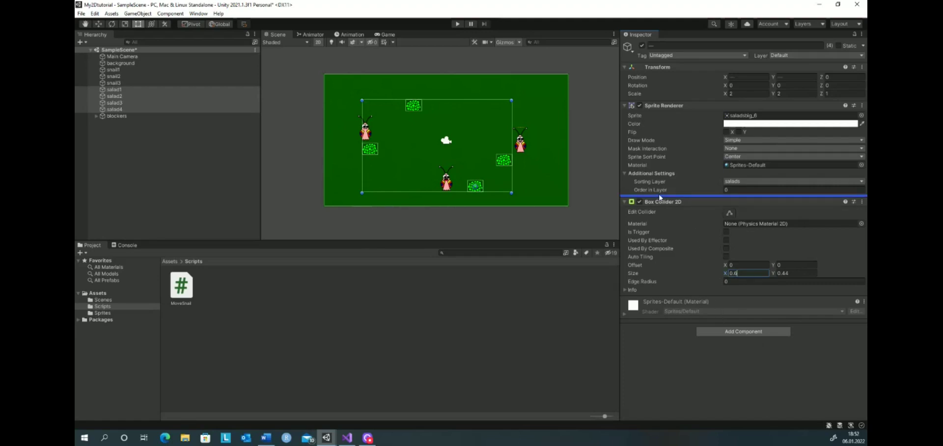
Reselect salad1 to salad4 and tick Is Trigger on their Box Collider 2D.
{"action": "left_click", "coordinate": [552, 125]}
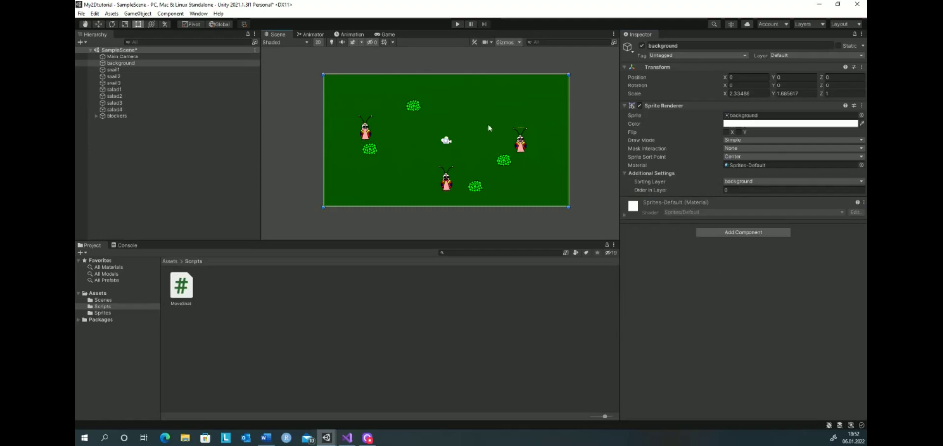
{"action": "left_click", "coordinate": [115, 90]}
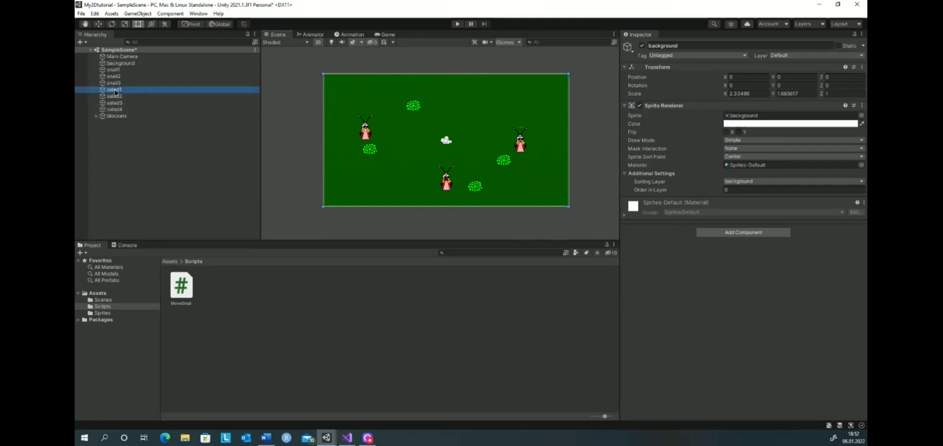
{"action": "key", "text": "shift+Down"}
{"action": "key", "text": "shift+Down"}
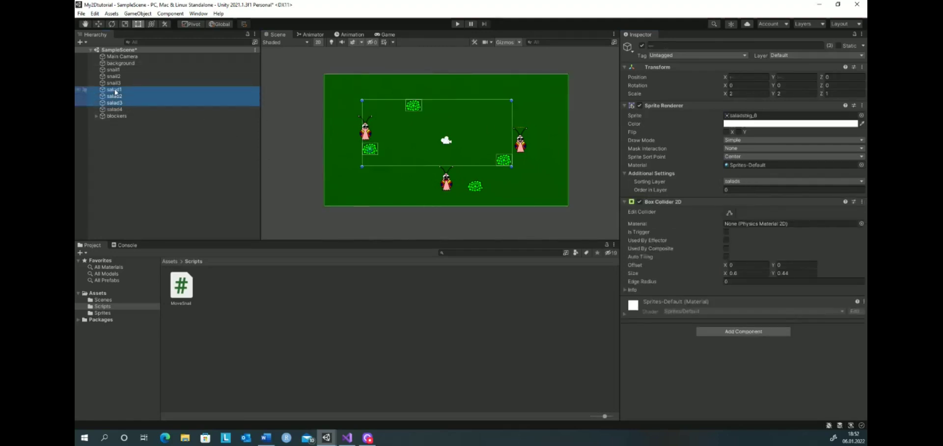
{"action": "key", "text": "shift+Down"}
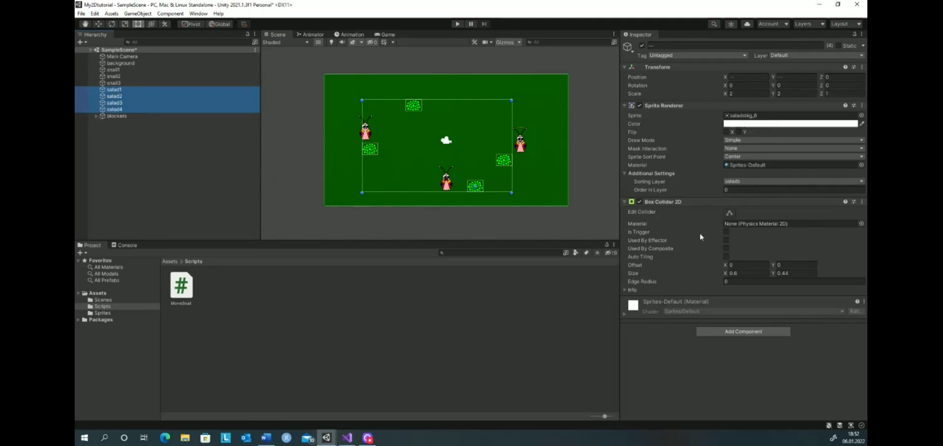
{"action": "left_click", "coordinate": [726, 232]}
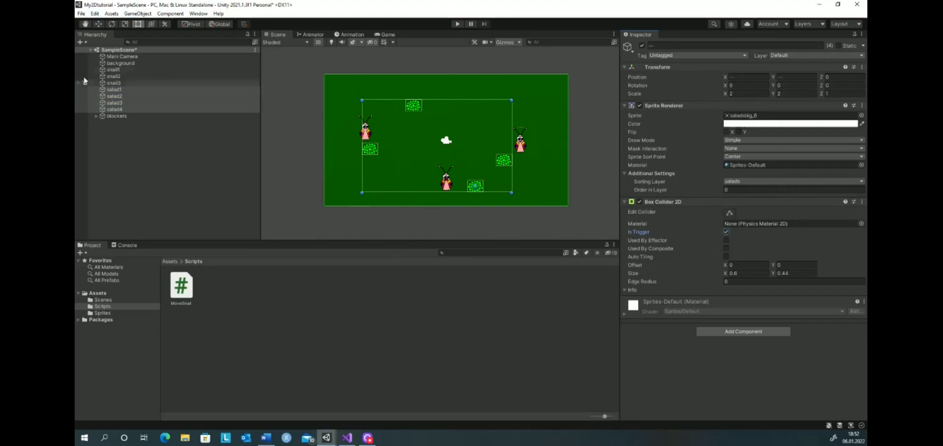
{"action": "left_click", "coordinate": [114, 70]}
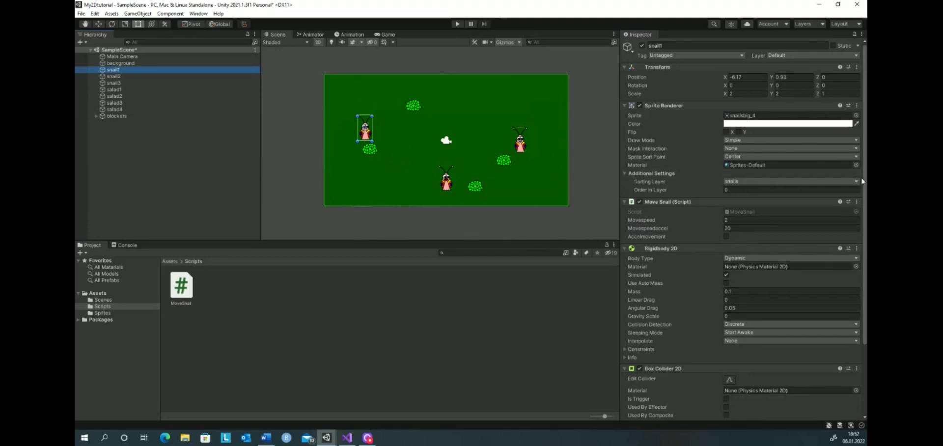
Scroll to snail1's 0.58 by 0.96 Box Collider 2D and zoom the scene onto the snails.
{"action": "scroll", "coordinate": [861, 238], "scroll_direction": "down", "scroll_amount": 3}
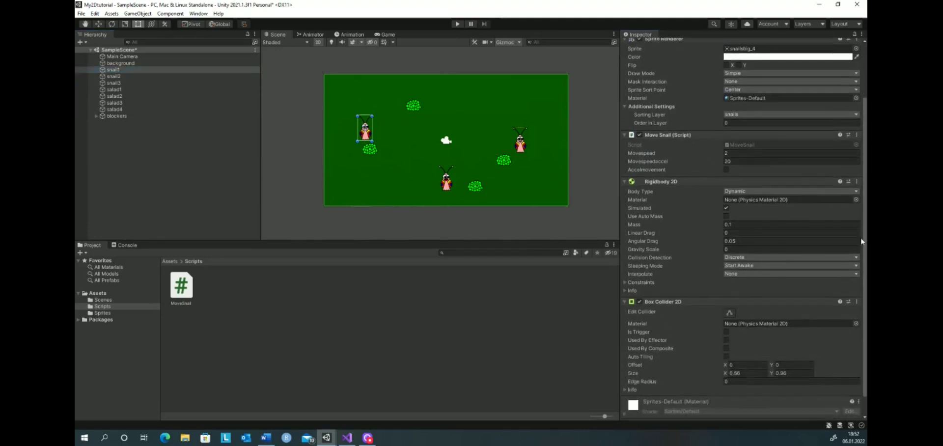
{"action": "scroll", "coordinate": [389, 155], "scroll_direction": "up", "scroll_amount": 2}
{"action": "scroll", "coordinate": [389, 157], "scroll_direction": "up", "scroll_amount": 2}
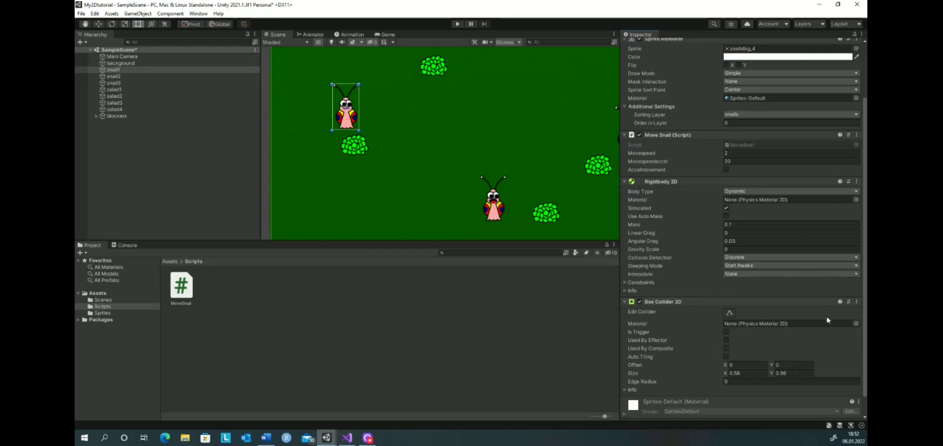
Resize snail1's Box Collider 2D to 0.58 by 0.65 with offset 0, -0.15.
{"action": "left_click_drag", "start_coordinate": [865, 206], "coordinate": [865, 237]}
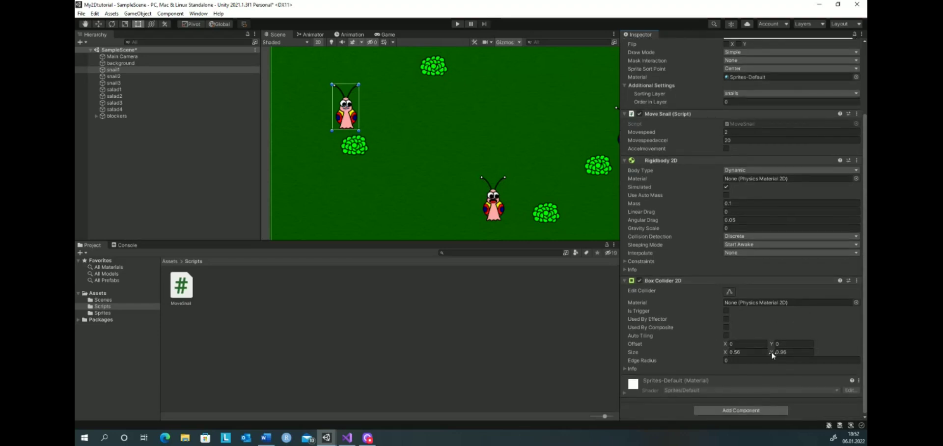
{"action": "left_click_drag", "start_coordinate": [771, 354], "coordinate": [771, 363]}
{"action": "left_click", "coordinate": [772, 346]}
{"action": "left_click_drag", "start_coordinate": [772, 346], "coordinate": [772, 347]}
{"action": "left_click_drag", "start_coordinate": [771, 349], "coordinate": [771, 349]}
{"action": "left_click", "coordinate": [773, 352]}
{"action": "left_click_drag", "start_coordinate": [773, 352], "coordinate": [772, 349]}
{"action": "left_click", "coordinate": [109, 90]}
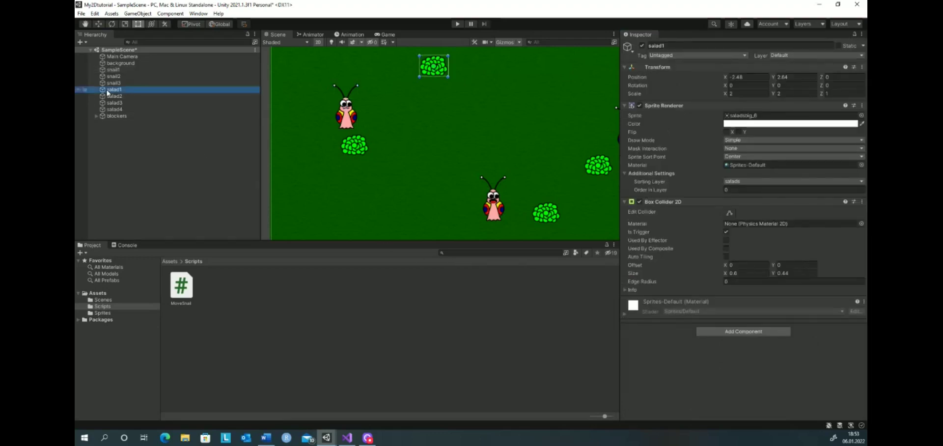
Select salad1 to salad4 and drop down the Inspector's Tag list.
{"action": "key", "text": "shift+Down"}
{"action": "key", "text": "shift+Down"}
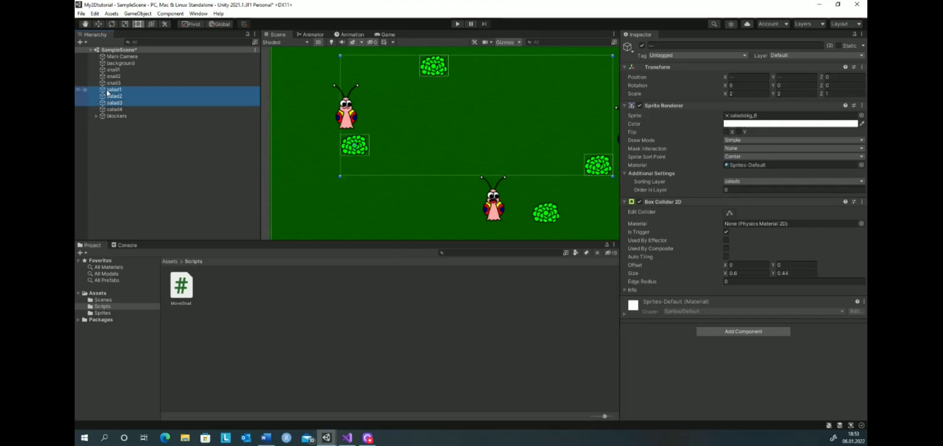
{"action": "key", "text": "shift+Down"}
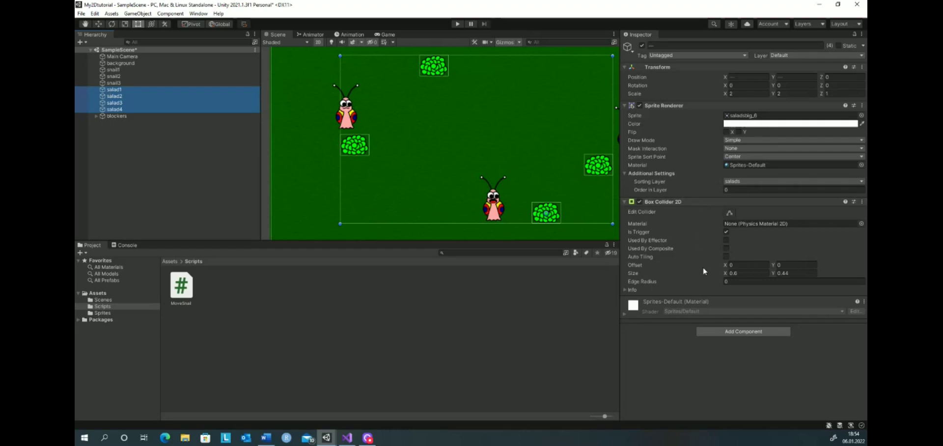
{"action": "left_click", "coordinate": [675, 58]}
{"action": "left_click", "coordinate": [747, 59]}
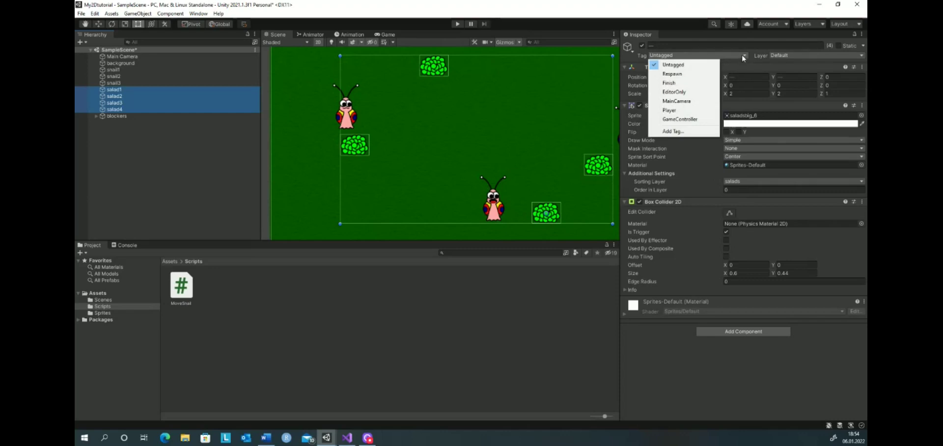
Choose Add Tag and save a new tag named 'salad' as Tag 0.
{"action": "left_click", "coordinate": [688, 130]}
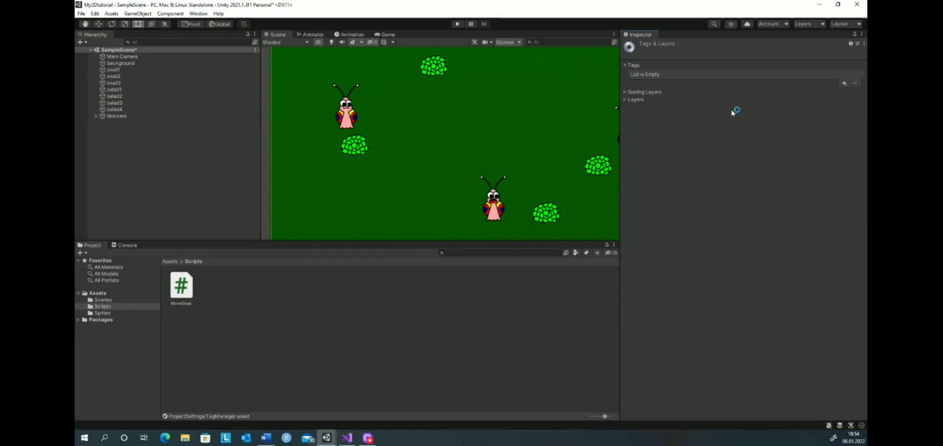
{"action": "left_click", "coordinate": [846, 84]}
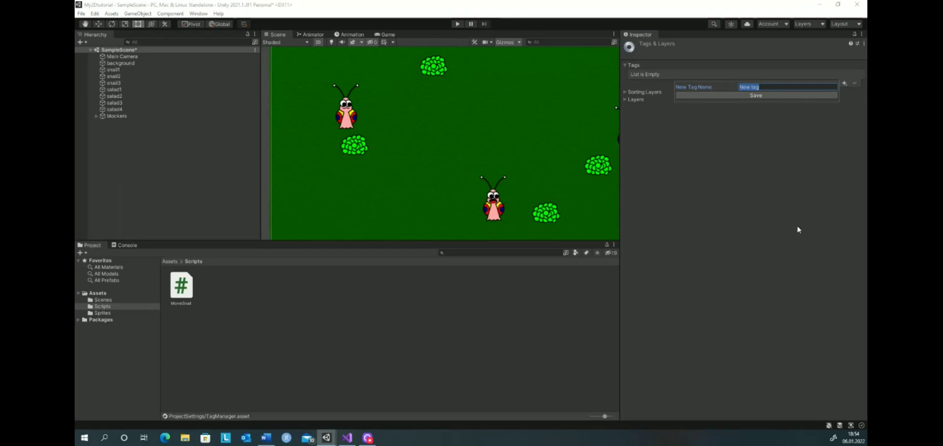
{"action": "type", "text": "salad"}
{"action": "left_click", "coordinate": [678, 96]}
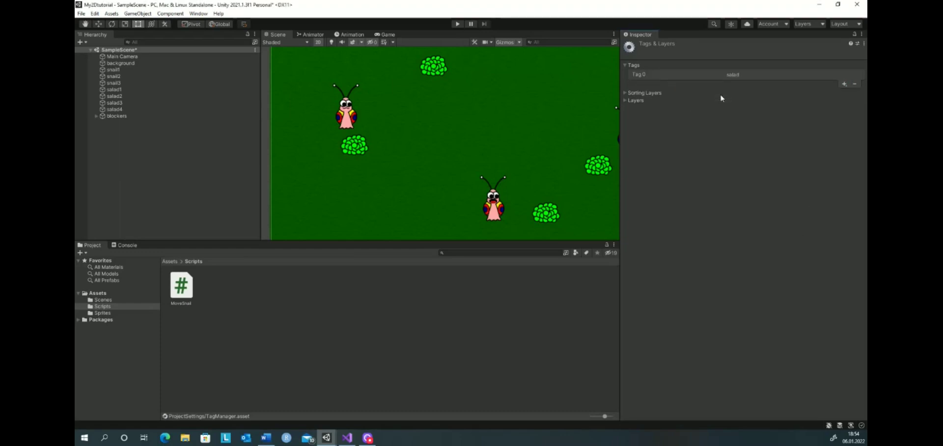
Set the Tag of salad1 through salad4 to 'salad'.
{"action": "left_click", "coordinate": [114, 90]}
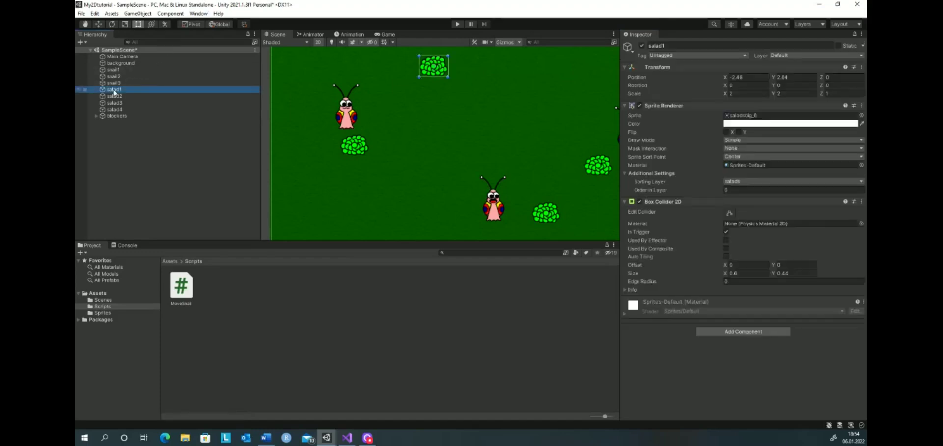
{"action": "key", "text": "shift+Down"}
{"action": "key", "text": "shift+Down"}
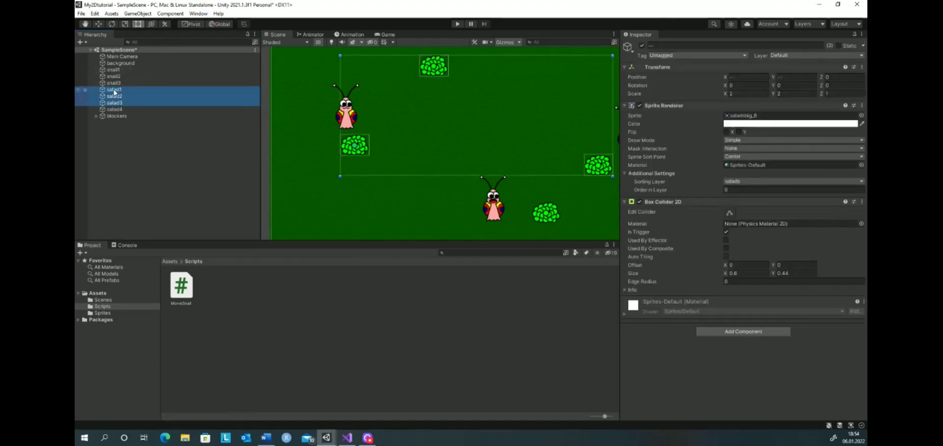
{"action": "key", "text": "shift+Down"}
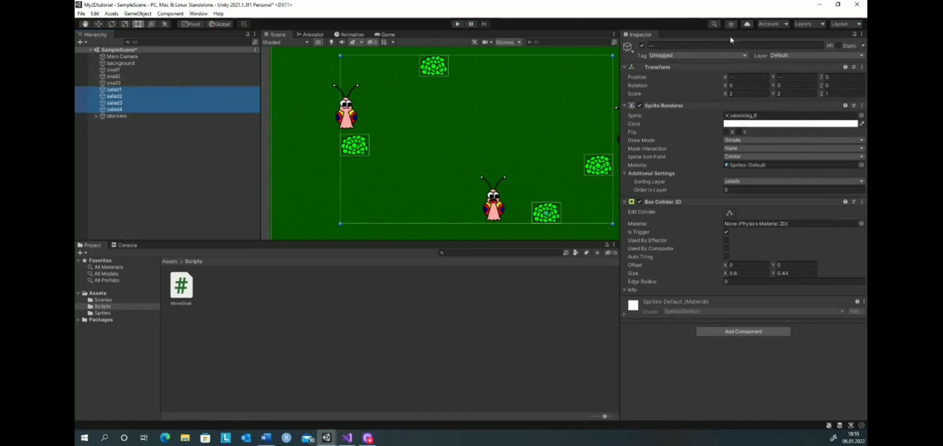
{"action": "left_click", "coordinate": [745, 56]}
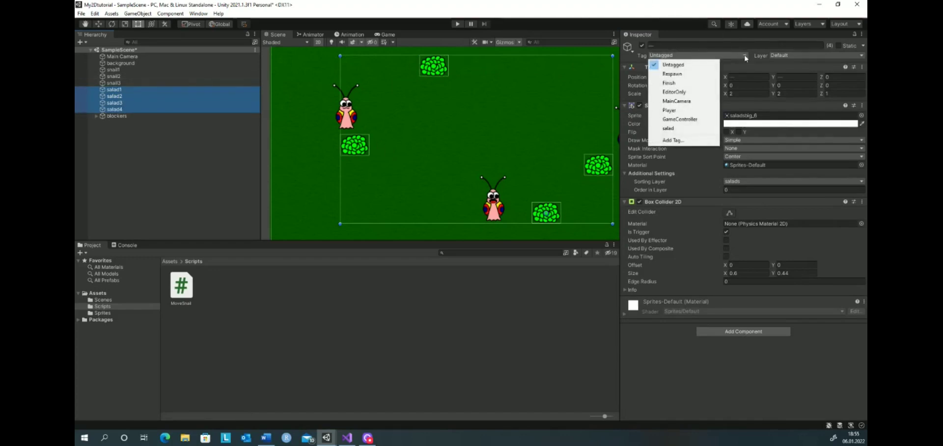
{"action": "left_click", "coordinate": [687, 129]}
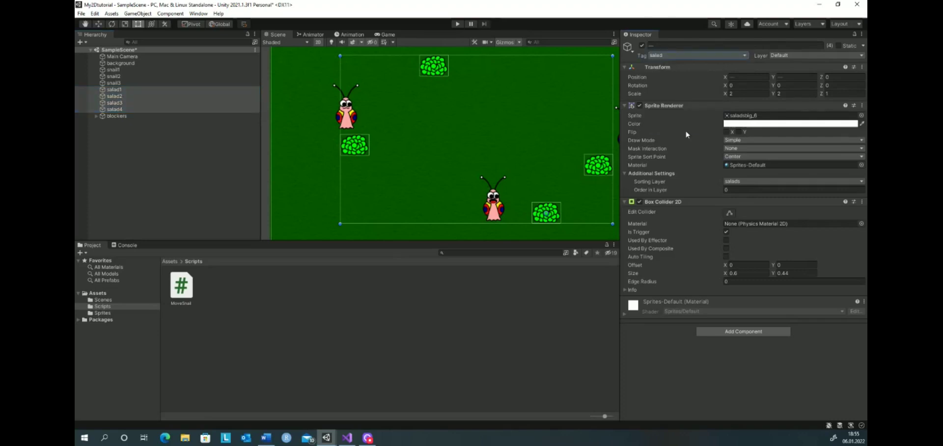
{"action": "left_click", "coordinate": [150, 149]}
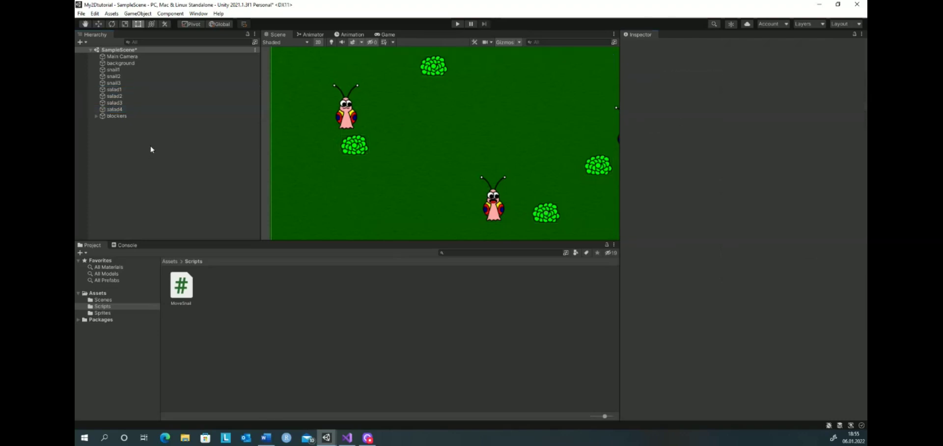
{"action": "left_click", "coordinate": [118, 97]}
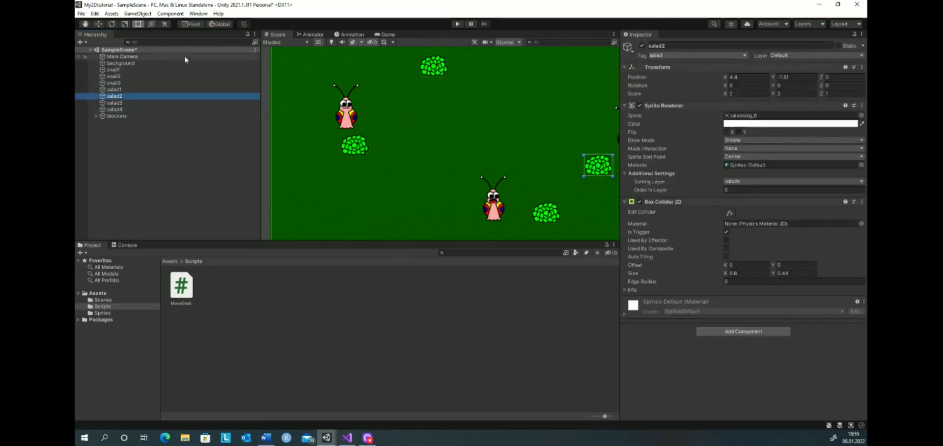
{"action": "left_click", "coordinate": [114, 102]}
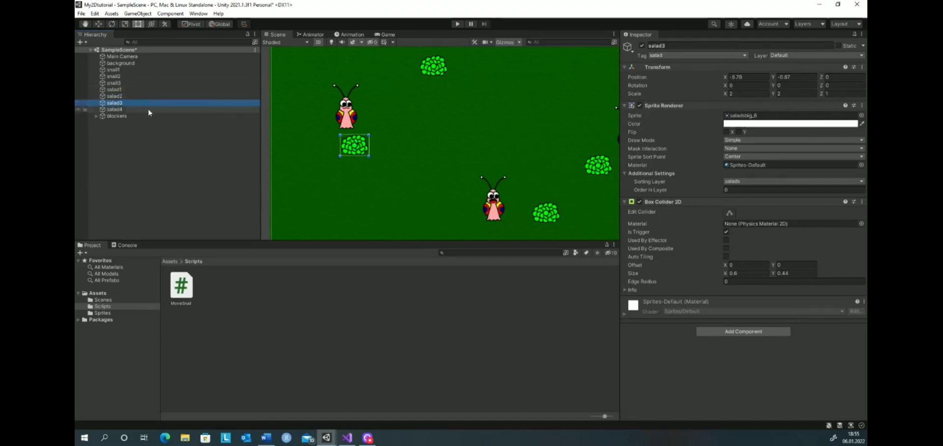
{"action": "left_click", "coordinate": [114, 109]}
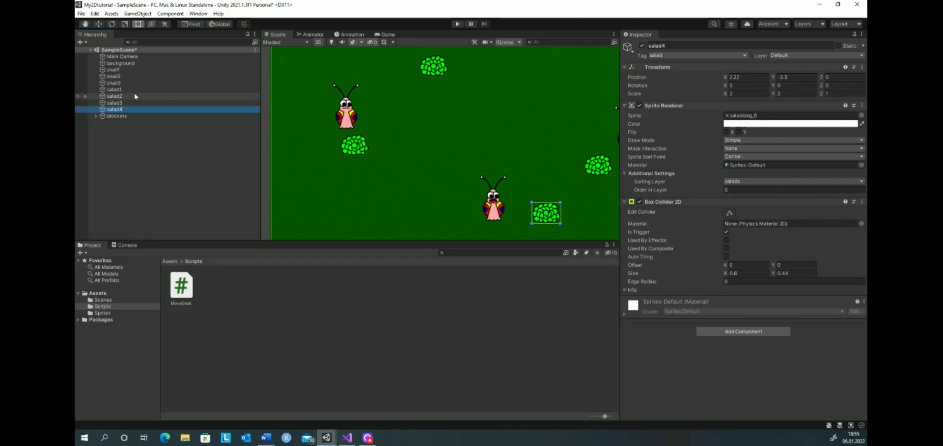
{"action": "left_click", "coordinate": [118, 70]}
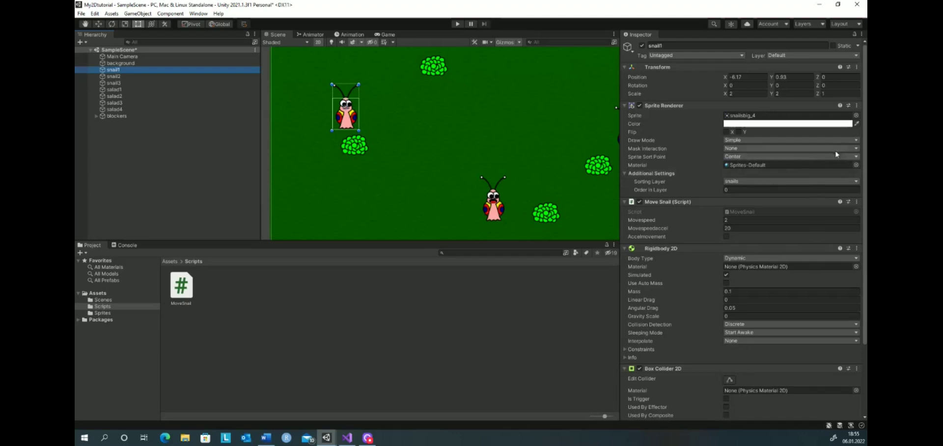
Open MoveSnail.cs in Visual Studio via Edit Script on snail1's Move Snail component.
{"action": "left_click_drag", "start_coordinate": [866, 171], "coordinate": [863, 254]}
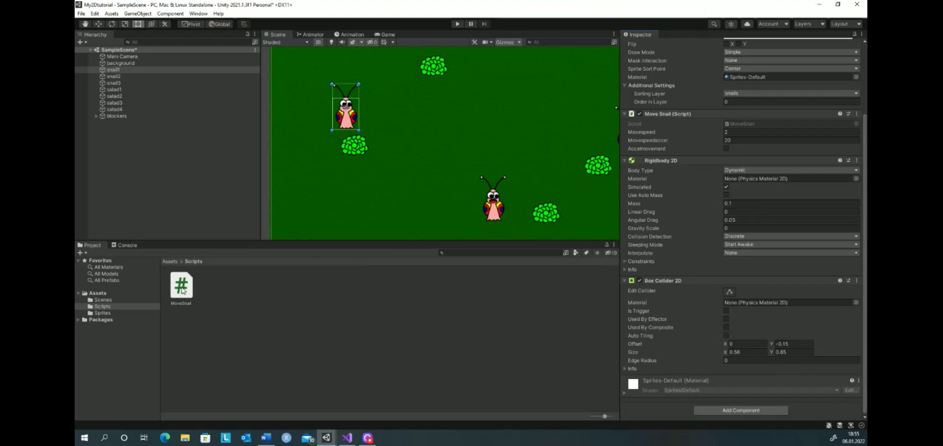
{"action": "left_click", "coordinate": [115, 69]}
{"action": "left_click", "coordinate": [857, 115]}
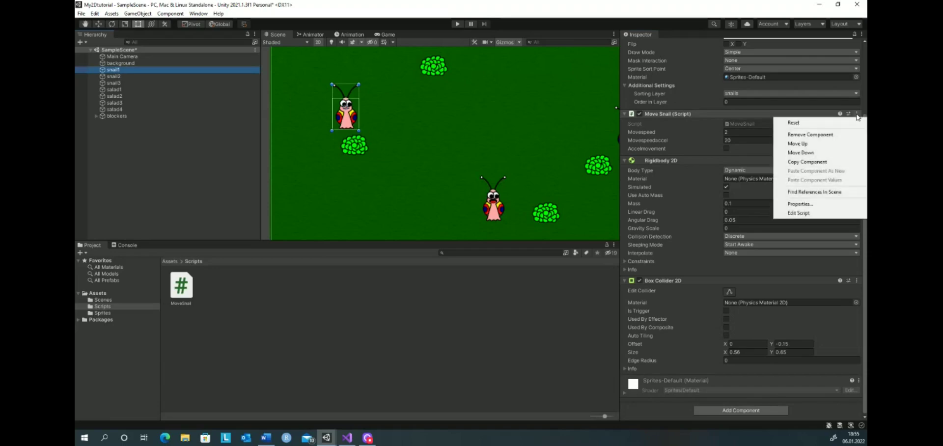
{"action": "left_click", "coordinate": [795, 214]}
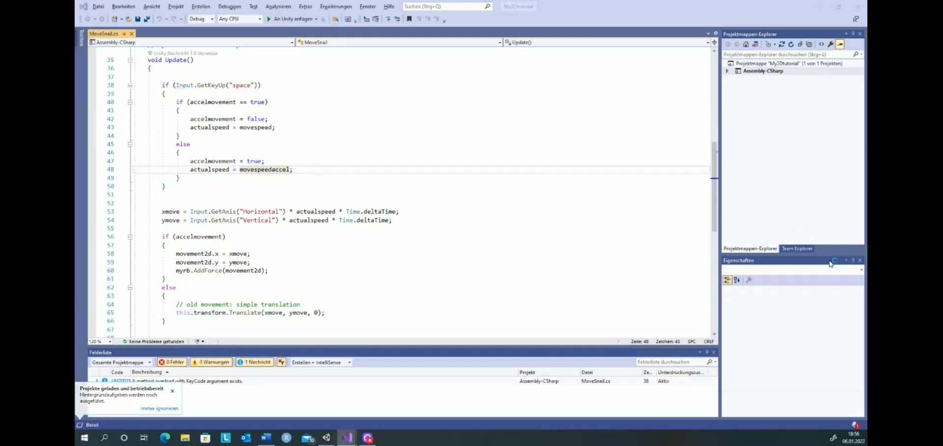
Delete the surplus blank lines after the else block at the end of Update.
{"action": "scroll", "coordinate": [193, 293], "scroll_direction": "down", "scroll_amount": 3}
{"action": "scroll", "coordinate": [192, 293], "scroll_direction": "down", "scroll_amount": 2}
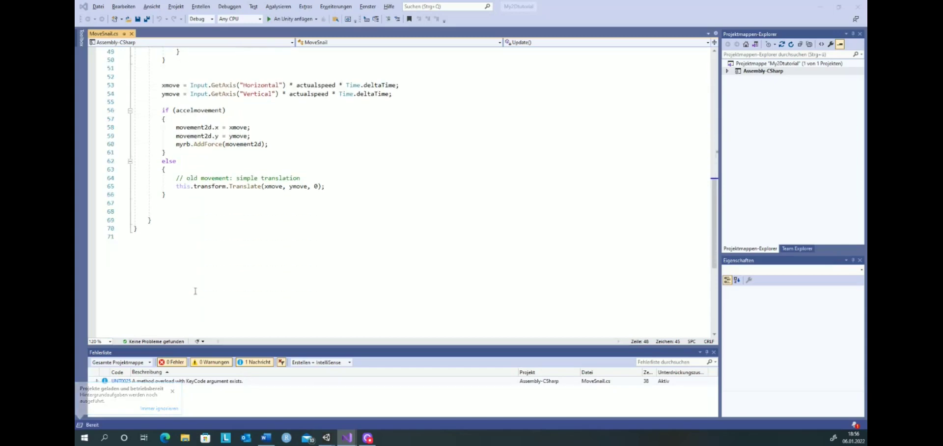
{"action": "scroll", "coordinate": [194, 292], "scroll_direction": "up", "scroll_amount": 3}
{"action": "scroll", "coordinate": [195, 291], "scroll_direction": "up", "scroll_amount": 2}
{"action": "scroll", "coordinate": [195, 291], "scroll_direction": "up", "scroll_amount": 1}
{"action": "scroll", "coordinate": [195, 292], "scroll_direction": "down", "scroll_amount": 2}
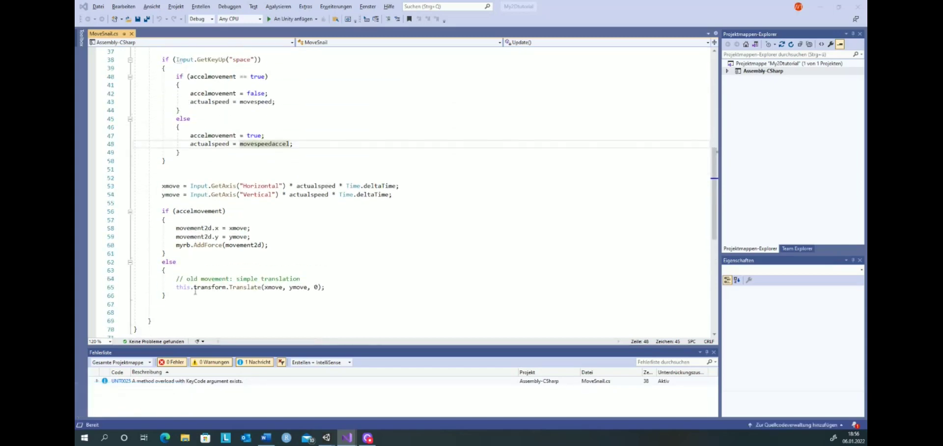
{"action": "left_click", "coordinate": [159, 320]}
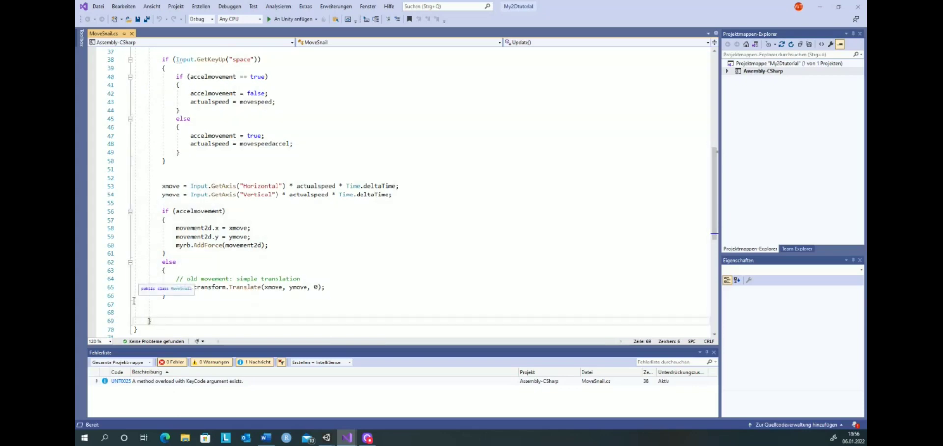
{"action": "mouse_move", "coordinate": [134, 296]}
{"action": "left_mouse_down"}
{"action": "mouse_move", "coordinate": [163, 316]}
{"action": "mouse_move", "coordinate": [151, 313]}
{"action": "left_mouse_up"}
{"action": "left_click", "coordinate": [162, 315]}
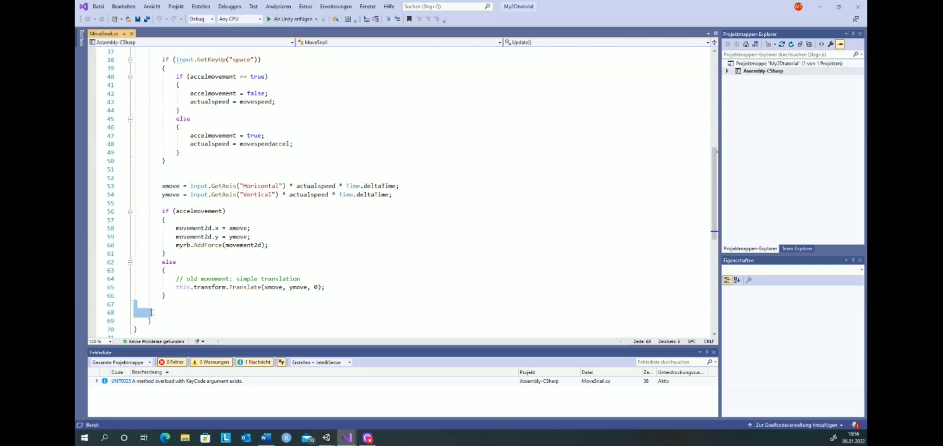
{"action": "key", "text": "BackSpace"}
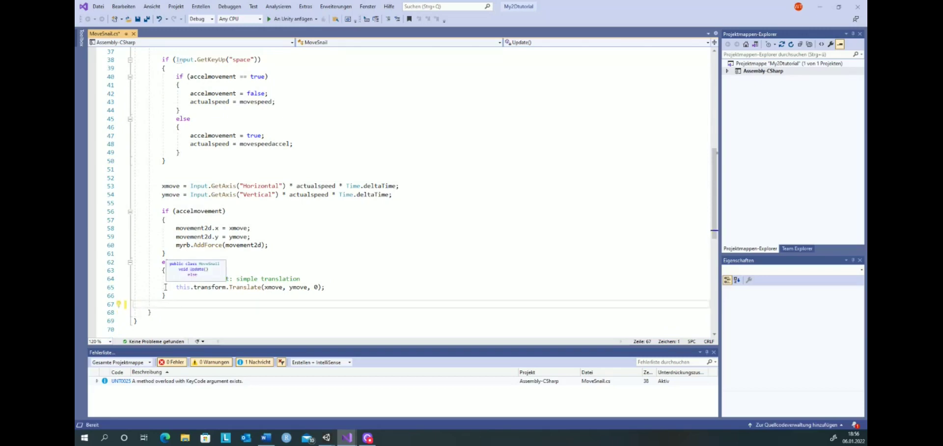
{"action": "key", "text": "BackSpace"}
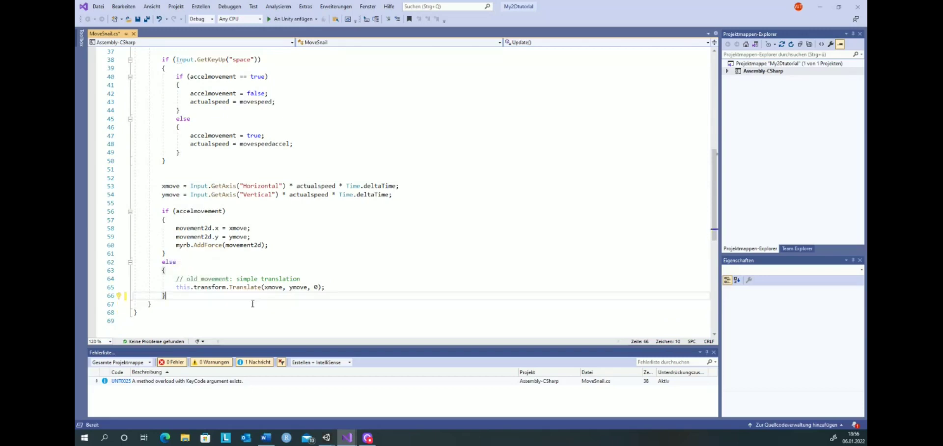
Add two empty lines below Update's closing brace for a new method.
{"action": "left_click", "coordinate": [156, 305]}
{"action": "key", "text": "Return"}
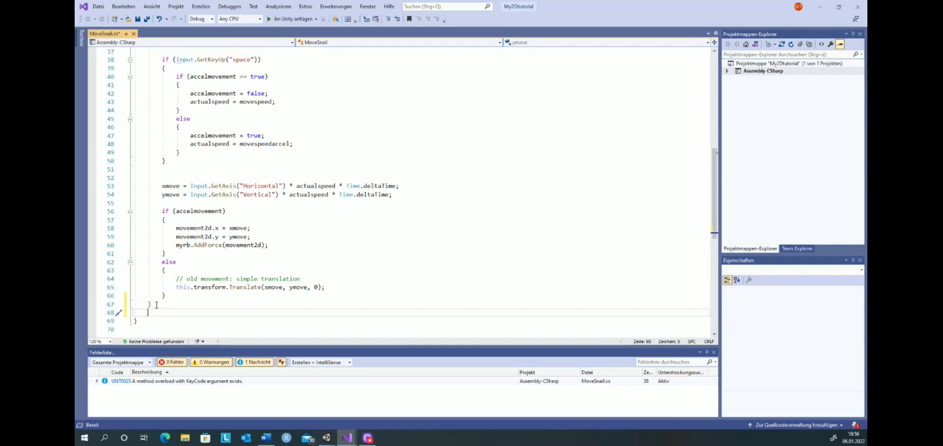
{"action": "key", "text": "Return"}
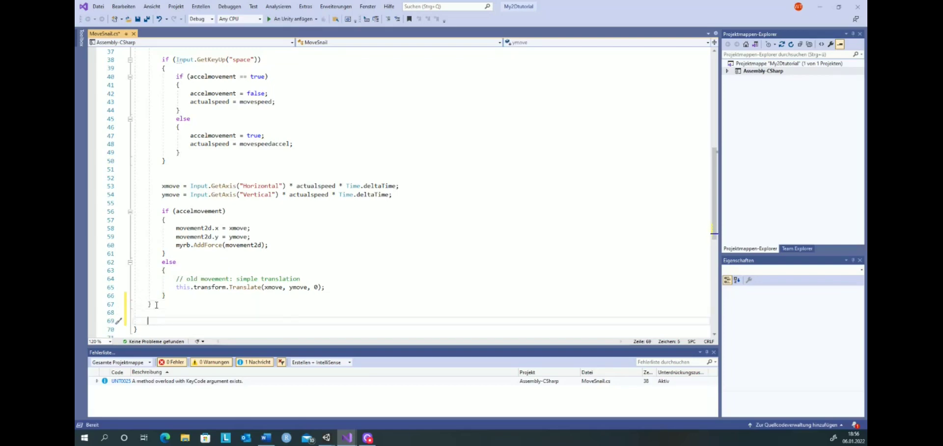
Type 'void OnTrigger' and insert the OnTriggerEnter2D(Collider2D collision) stub from IntelliSense.
{"action": "type", "text": "void"}
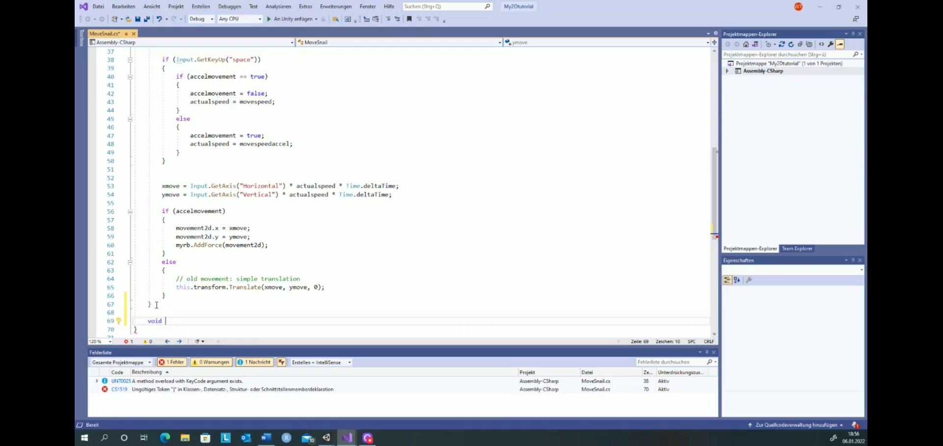
{"action": "type", "text": "On"}
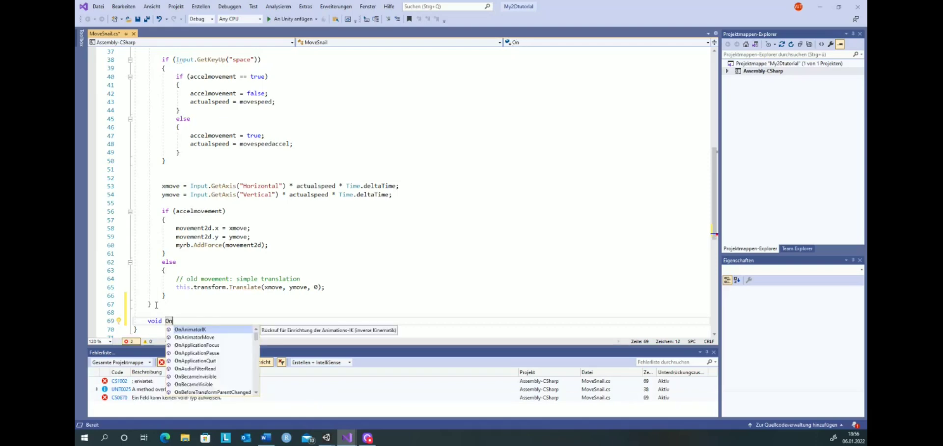
{"action": "type", "text": "Trigger"}
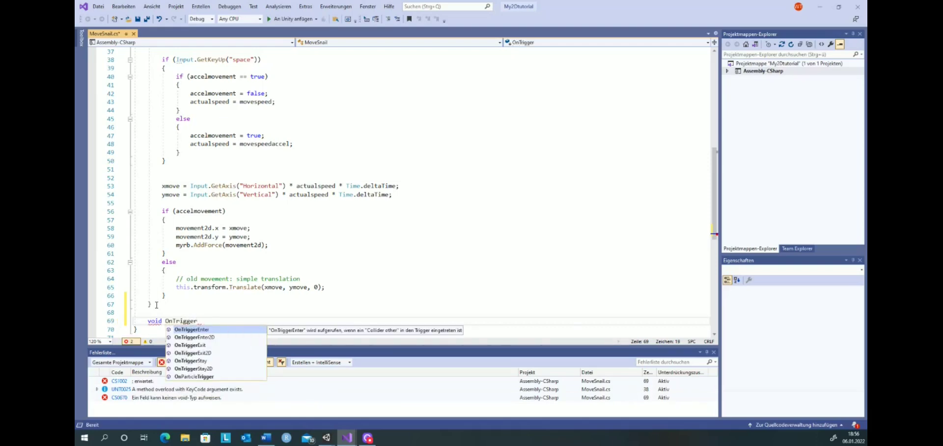
{"action": "left_click", "coordinate": [199, 338]}
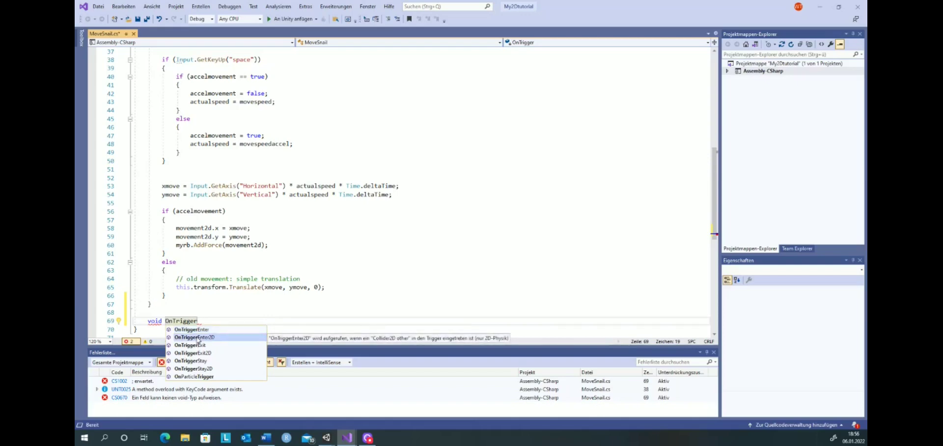
{"action": "double_click", "coordinate": [199, 338]}
{"action": "scroll", "coordinate": [262, 310], "scroll_direction": "down", "scroll_amount": 3}
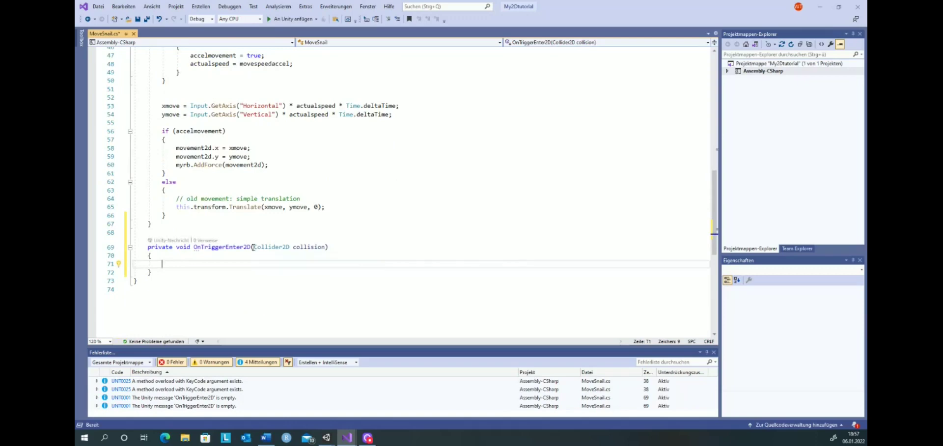
Open a blank line inside OnTriggerEnter2D and start an 'if (' statement there.
{"action": "mouse_move", "coordinate": [253, 247]}
{"action": "key", "text": "Return"}
{"action": "key", "text": "Return"}
{"action": "key", "text": "Return"}
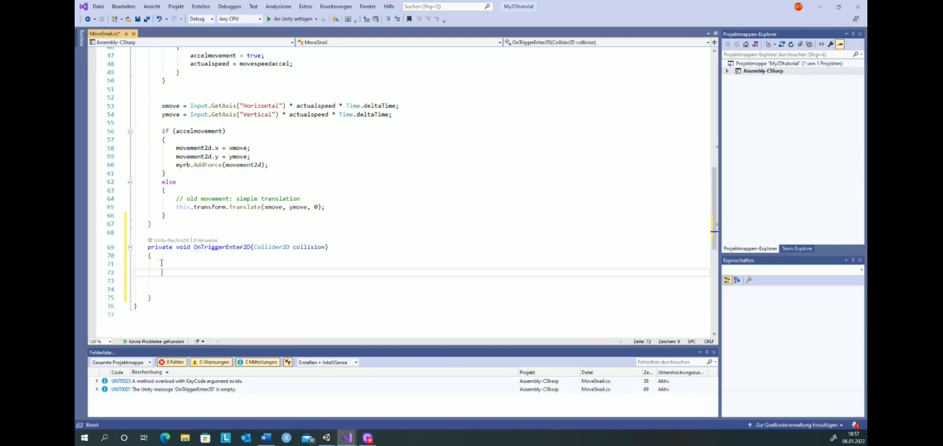
{"action": "key", "text": "Up"}
{"action": "key", "text": "Up"}
{"action": "key", "text": "Up"}
{"action": "key", "text": "Down"}
{"action": "type", "text": "if "}
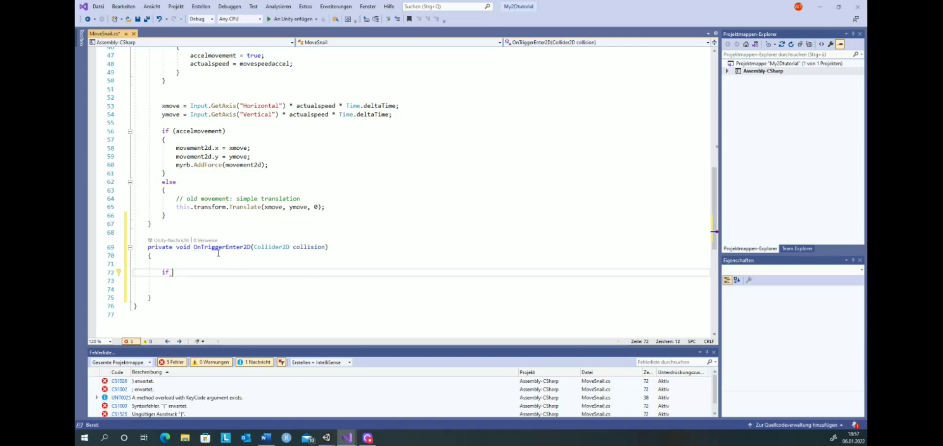
{"action": "type", "text": "("}
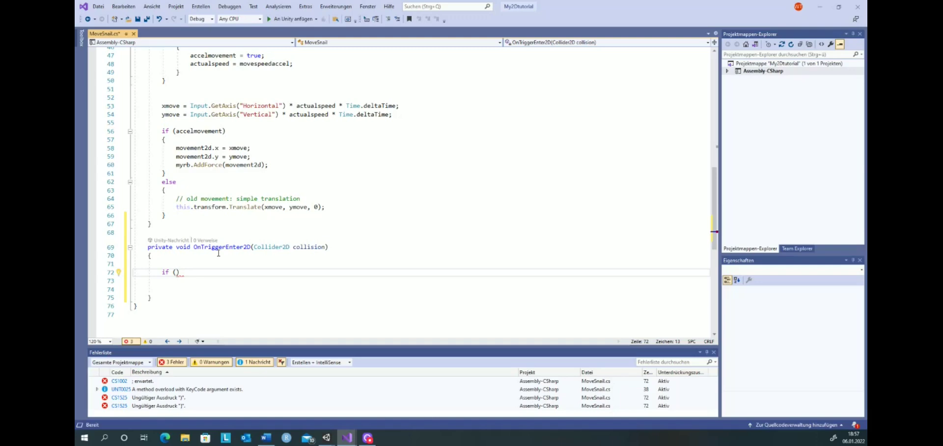
Rename the parameter 'collision' to 'other' and begin the condition with 'other.game'.
{"action": "mouse_move", "coordinate": [295, 249]}
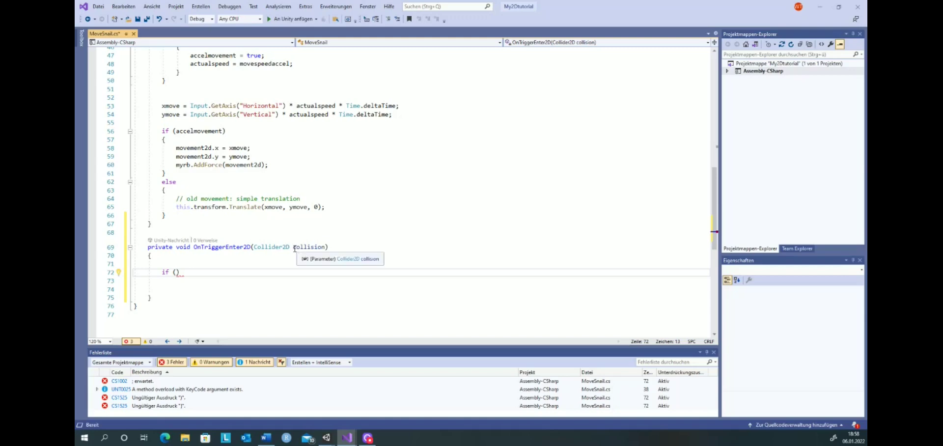
{"action": "left_click_drag", "start_coordinate": [294, 249], "coordinate": [324, 249]}
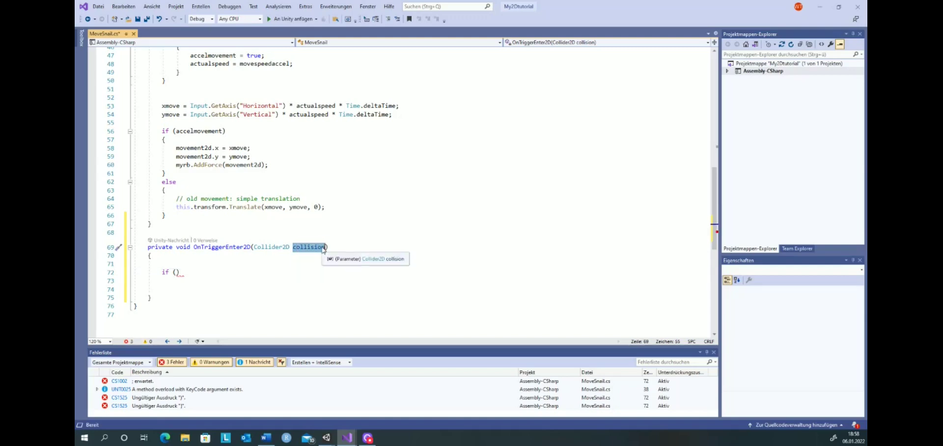
{"action": "type", "text": "other"}
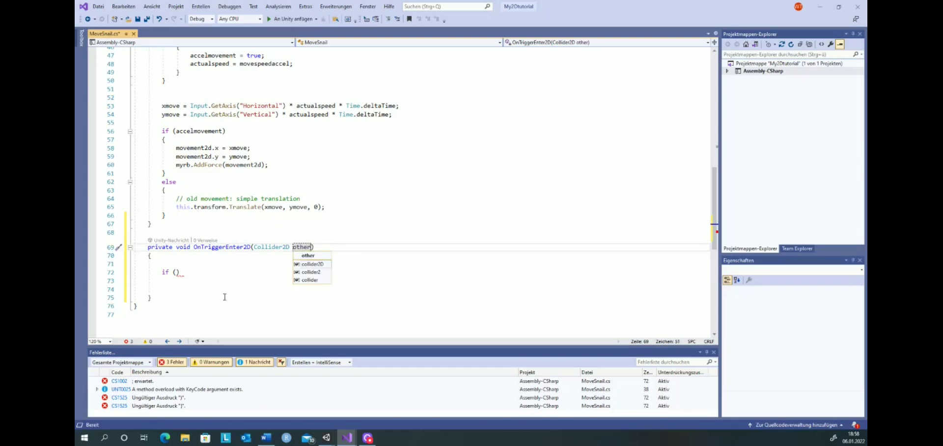
{"action": "left_click", "coordinate": [177, 273]}
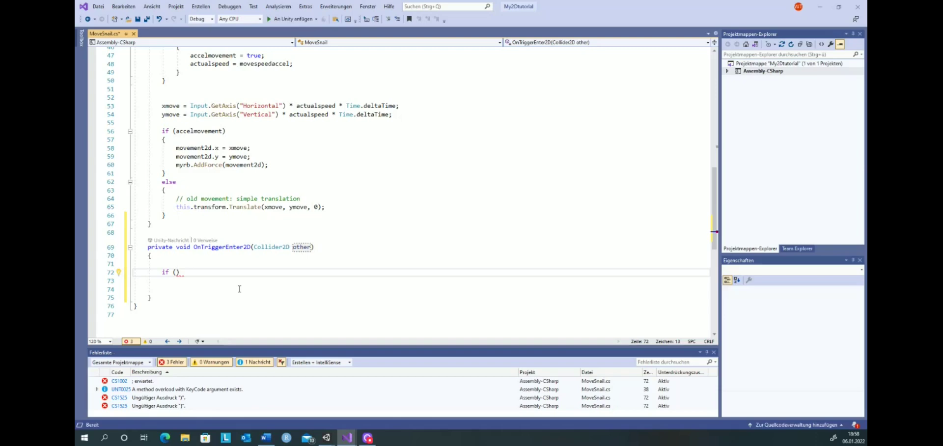
{"action": "type", "text": "o"}
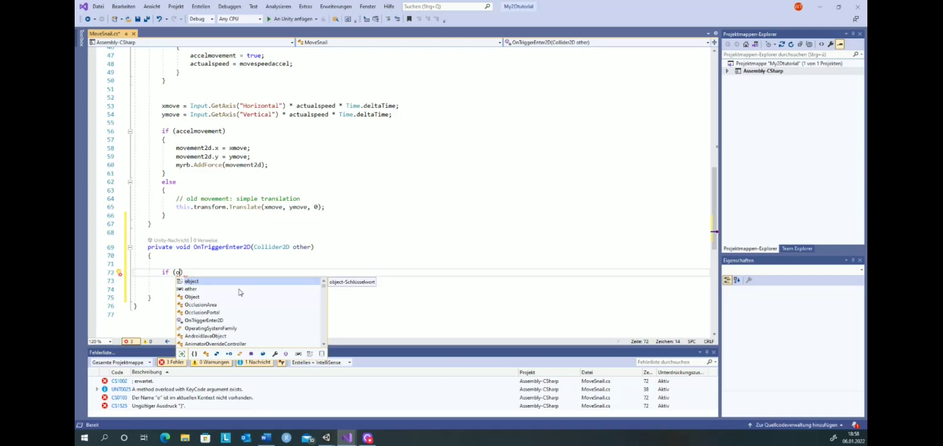
{"action": "type", "text": "ther"}
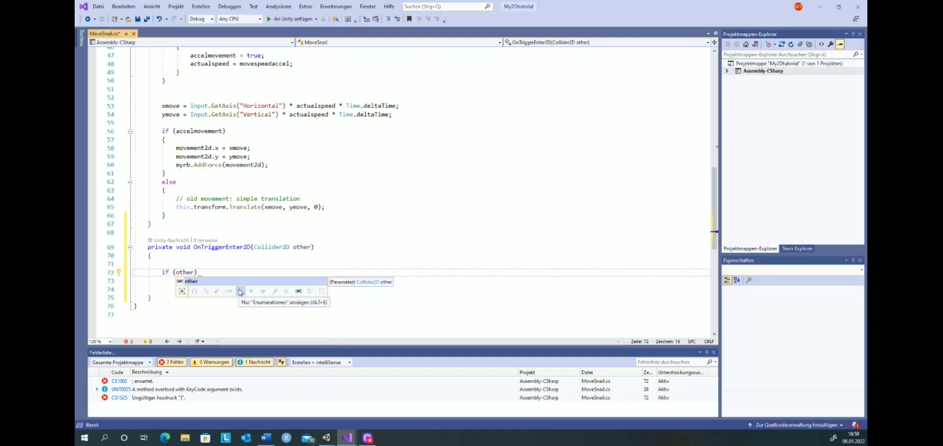
{"action": "type", "text": ".ga"}
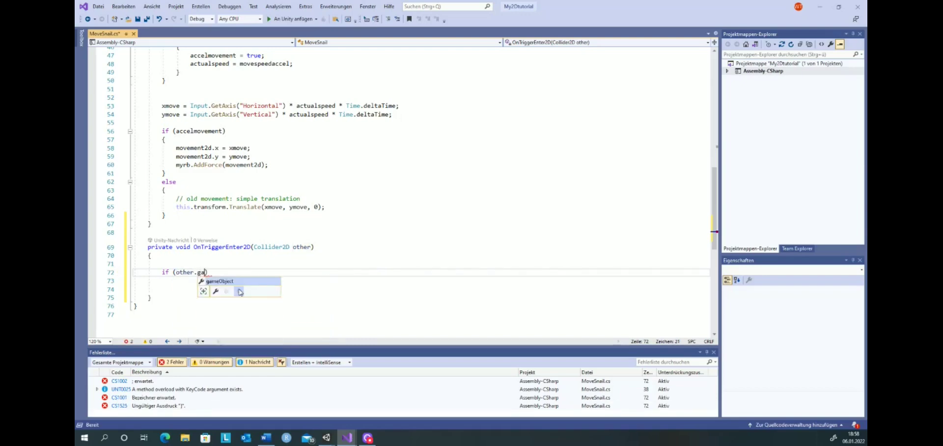
{"action": "type", "text": "me"}
Complete the condition to other.gameObject.CompareTag("salad") == true and open an empty brace block.
{"action": "key", "text": "Tab"}
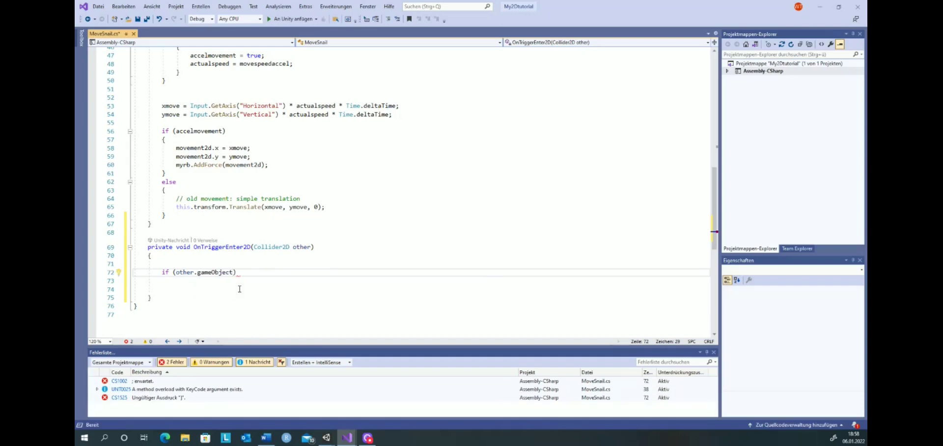
{"action": "type", "text": "."}
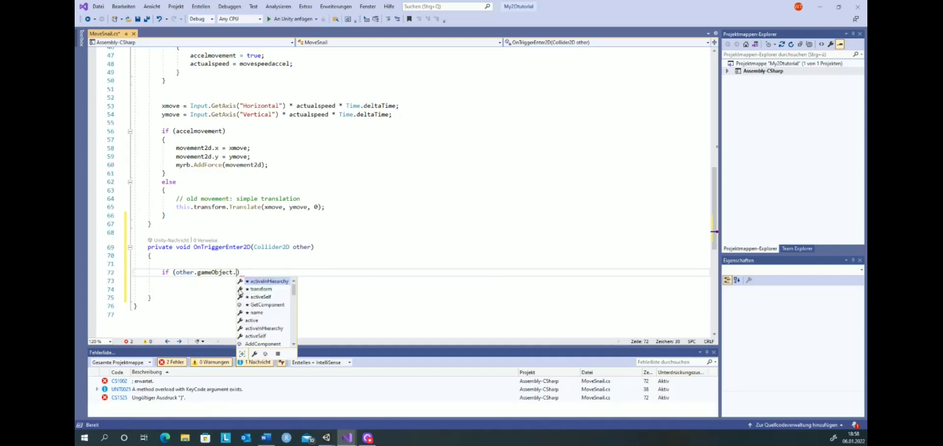
{"action": "type", "text": "C"}
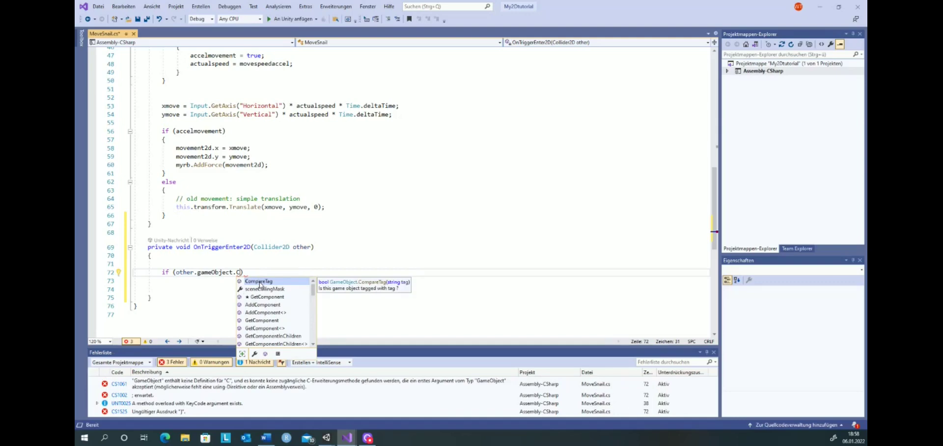
{"action": "double_click", "coordinate": [260, 283]}
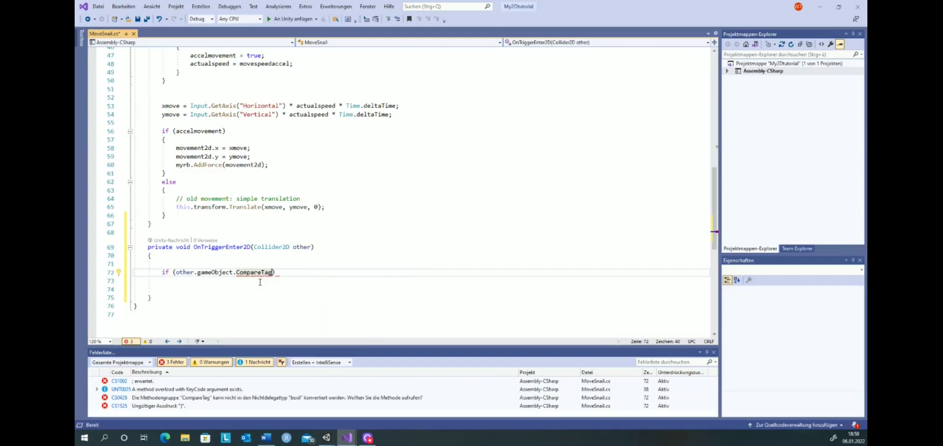
{"action": "type", "text": "(\""}
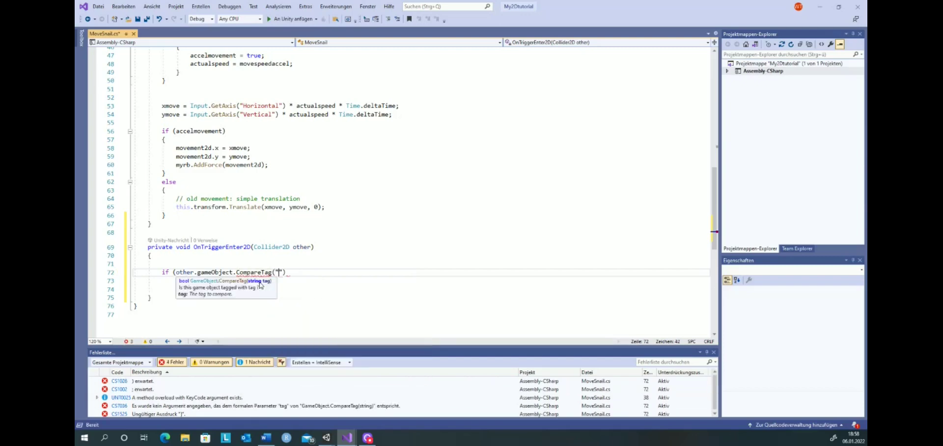
{"action": "type", "text": "sala"}
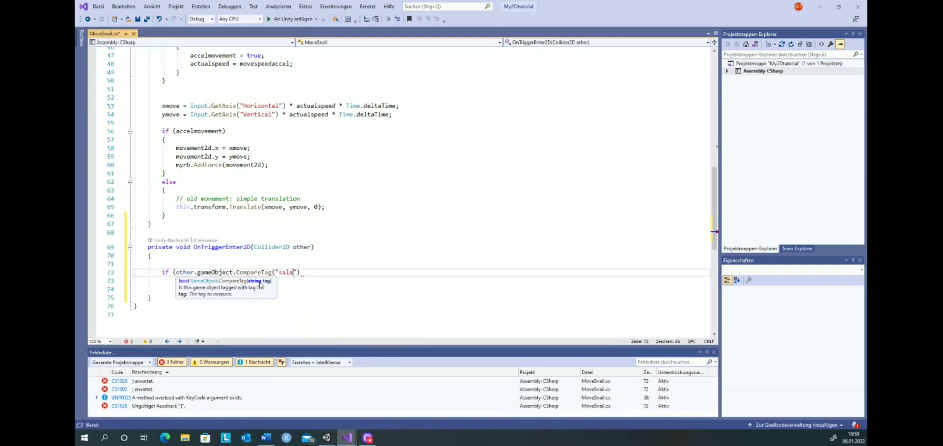
{"action": "type", "text": "d"}
{"action": "left_click", "coordinate": [308, 273]}
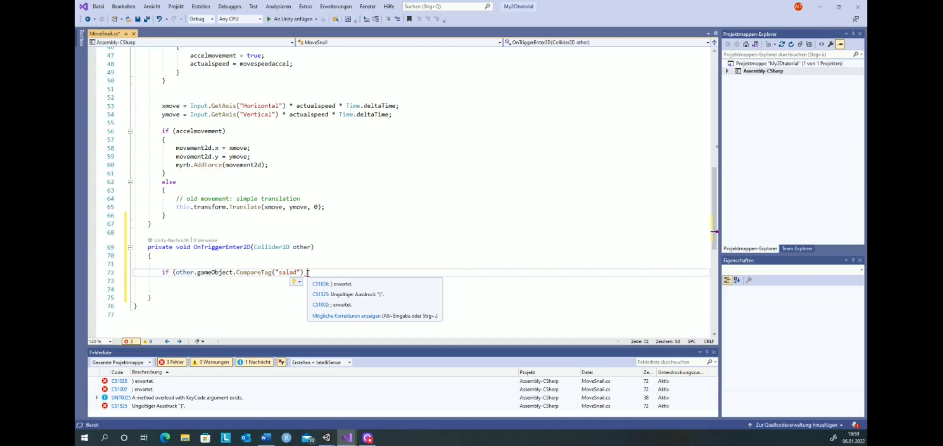
{"action": "type", "text": "== tru"}
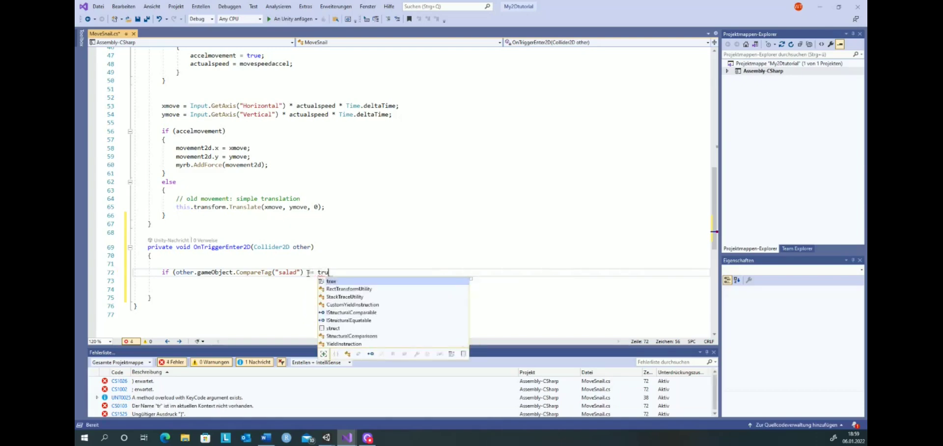
{"action": "type", "text": "e"}
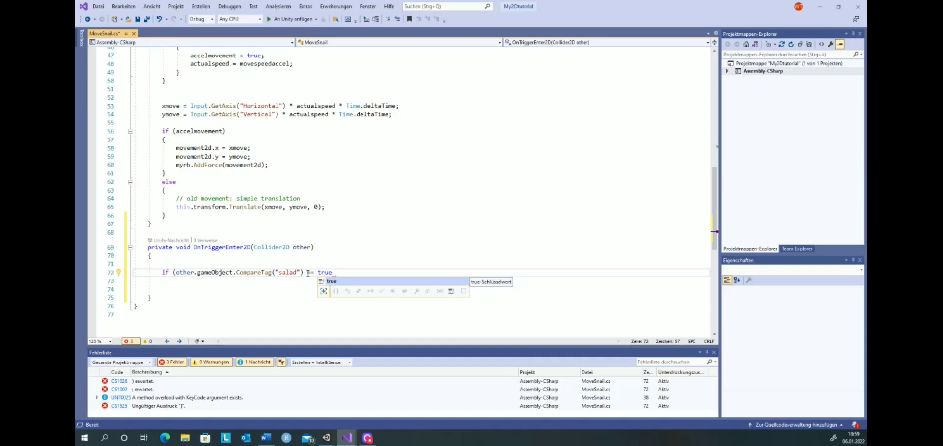
{"action": "type", "text": ")"}
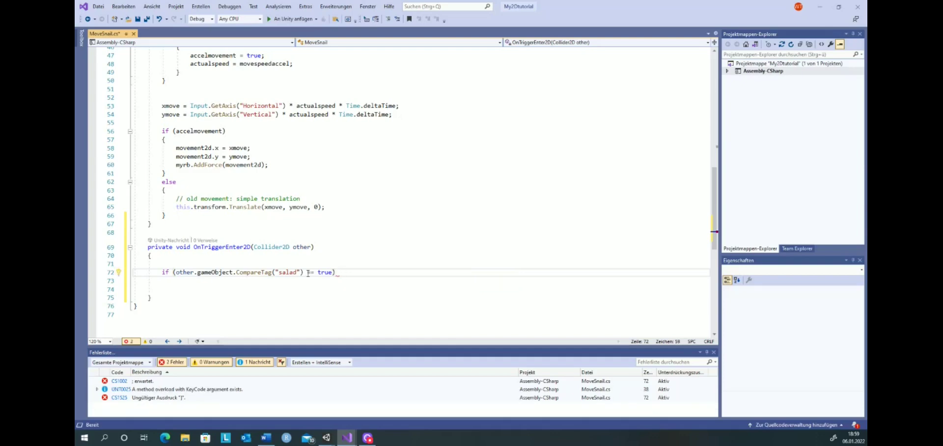
{"action": "type", "text": "{"}
{"action": "key", "text": "Return"}
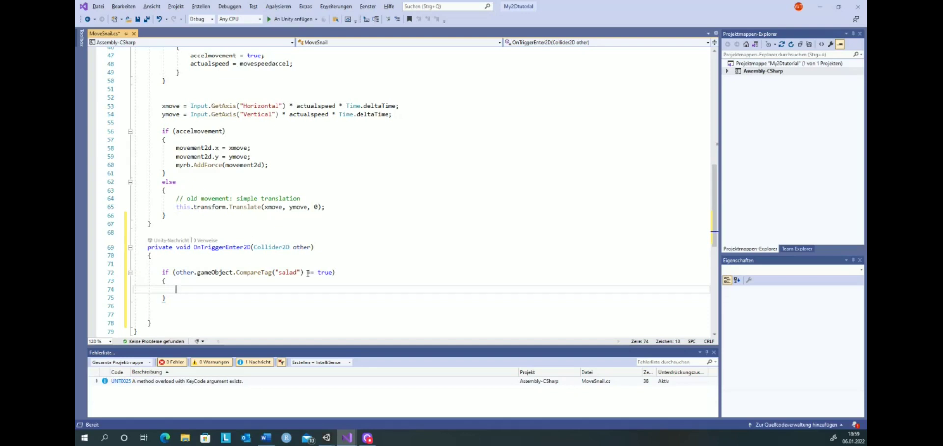
Add Debug.Log("Salat erwicht, juhu..."); inside the salad if block, fixing the 'DEbug' typo.
{"action": "type", "text": "DEbu"}
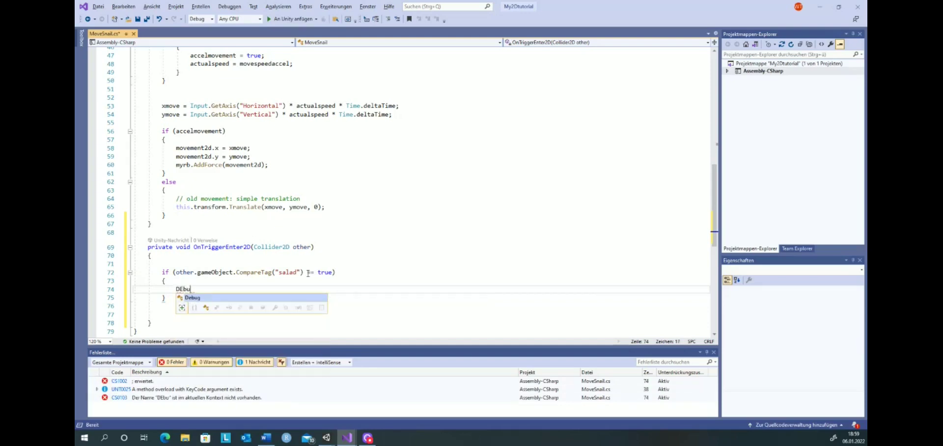
{"action": "type", "text": "g"}
{"action": "key", "text": "BackSpace"}
{"action": "key", "text": "BackSpace"}
{"action": "key", "text": "BackSpace"}
{"action": "key", "text": "BackSpace"}
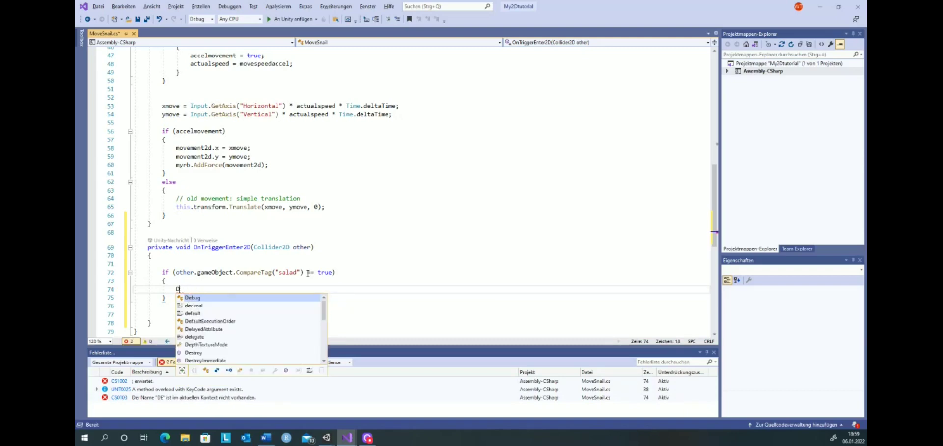
{"action": "type", "text": "ebug"}
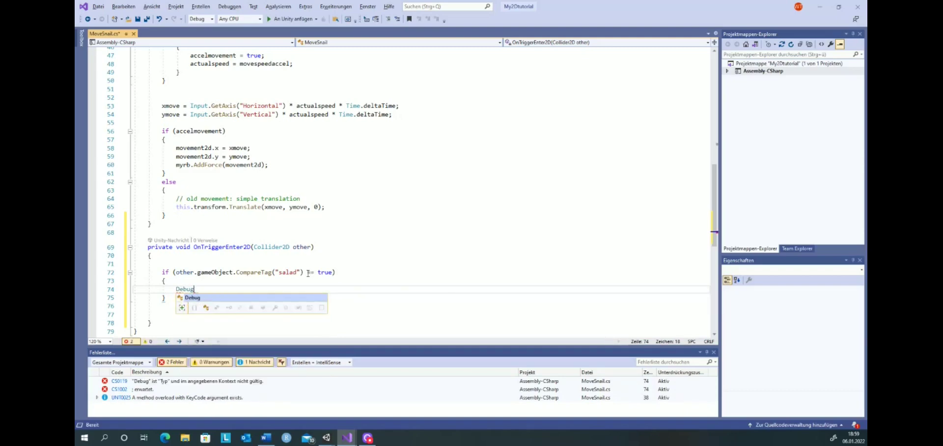
{"action": "type", "text": ".L"}
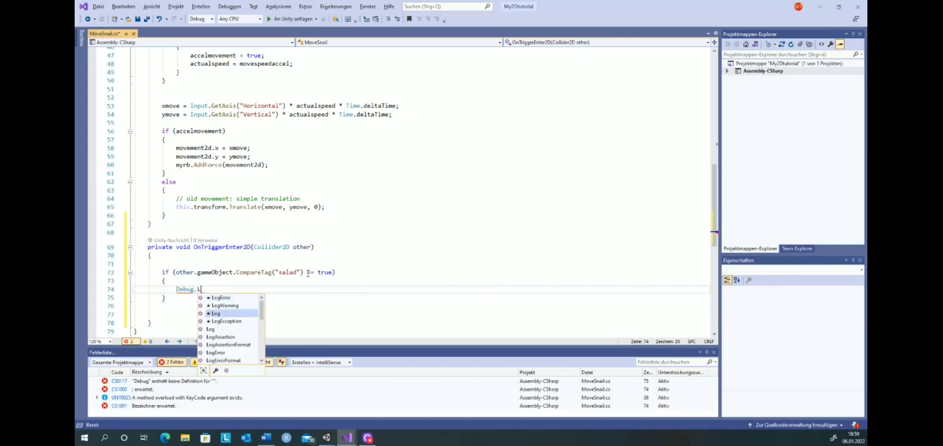
{"action": "type", "text": "og"}
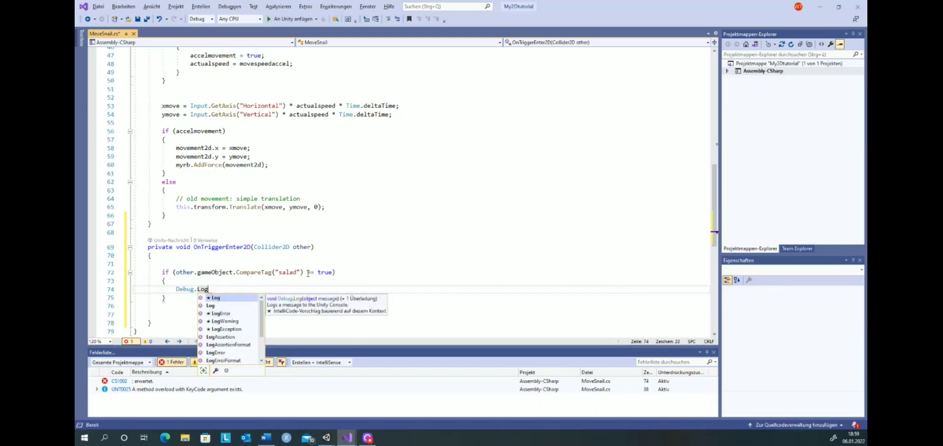
{"action": "type", "text": "(\""}
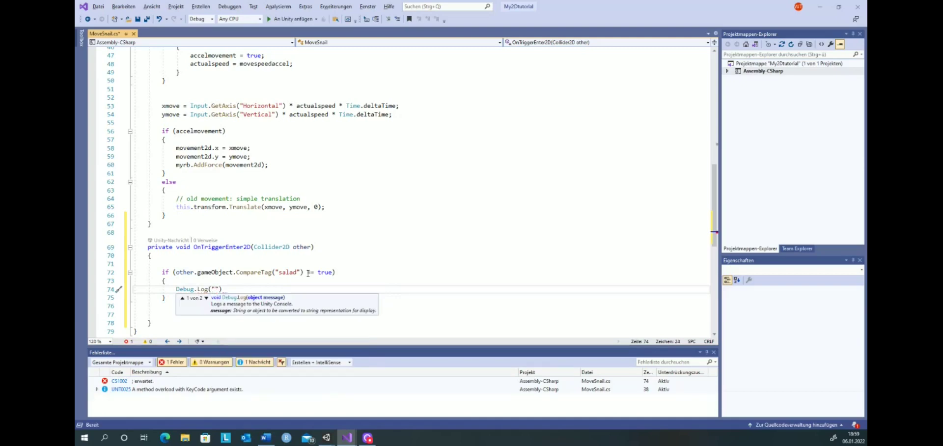
{"action": "type", "text": "Salat "}
{"action": "type", "text": "erwicht, "}
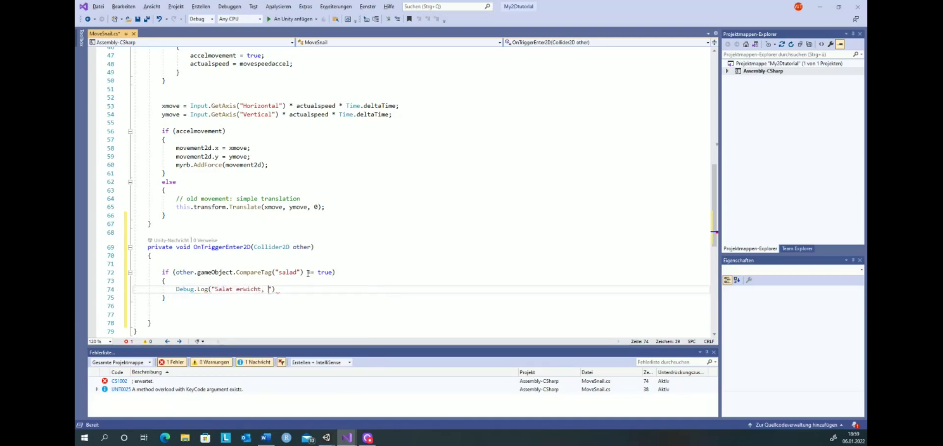
{"action": "type", "text": "juhu"}
{"action": "type", "text": "..."}
{"action": "left_click", "coordinate": [307, 289]}
{"action": "type", "text": ";"}
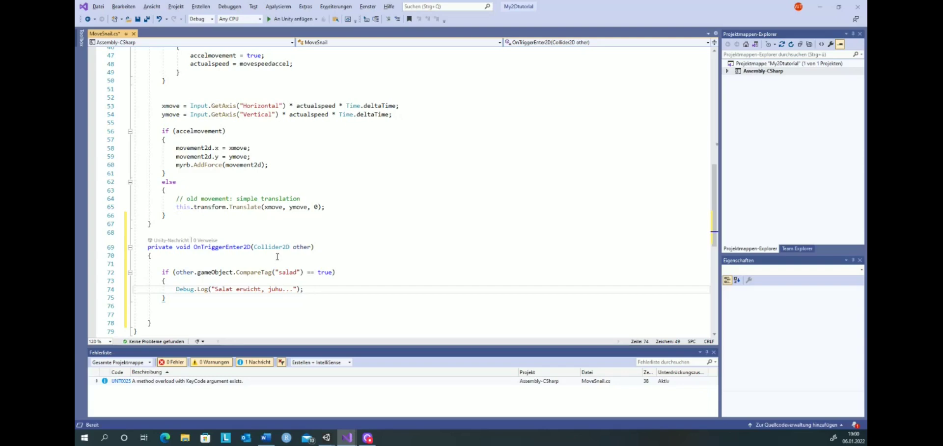
Save MoveSnail.cs with Ctrl+S and switch back to the Unity editor.
{"action": "scroll", "coordinate": [279, 257], "scroll_direction": "up", "scroll_amount": 2}
{"action": "scroll", "coordinate": [279, 259], "scroll_direction": "up", "scroll_amount": 5}
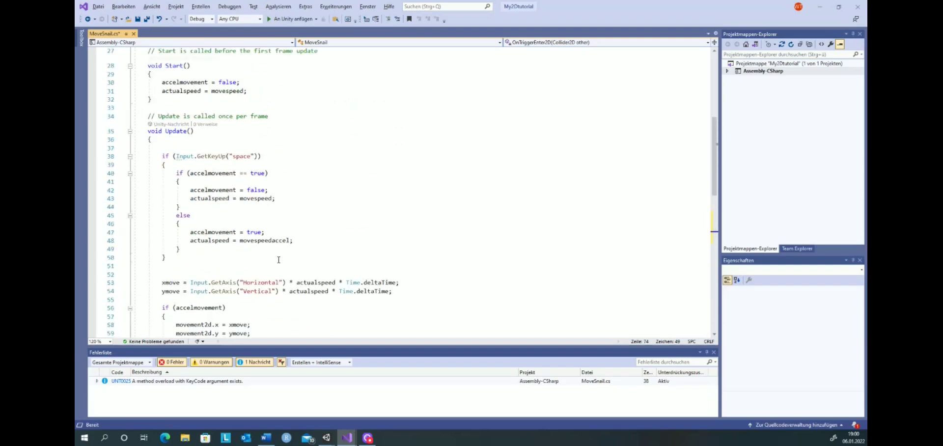
{"action": "scroll", "coordinate": [245, 200], "scroll_direction": "down", "scroll_amount": 6}
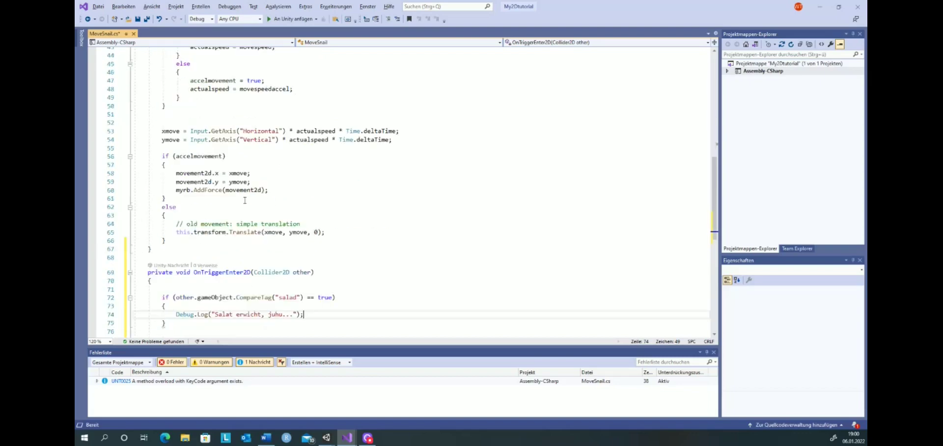
{"action": "scroll", "coordinate": [244, 201], "scroll_direction": "down", "scroll_amount": 2}
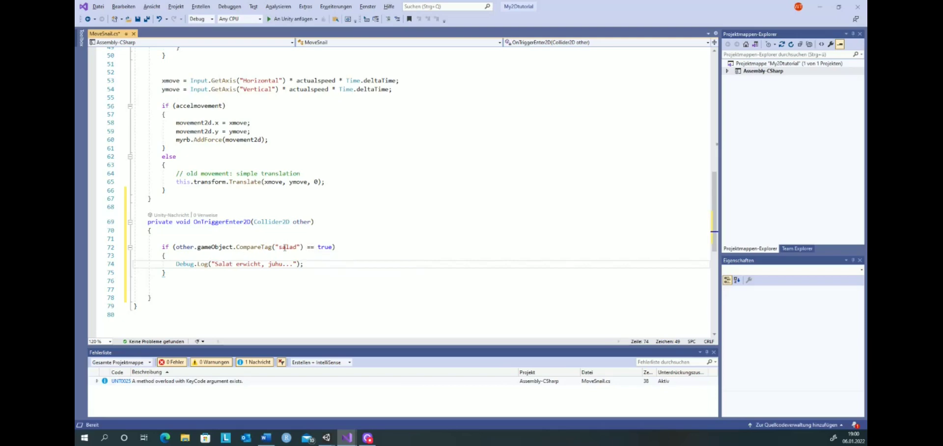
{"action": "mouse_move", "coordinate": [237, 249]}
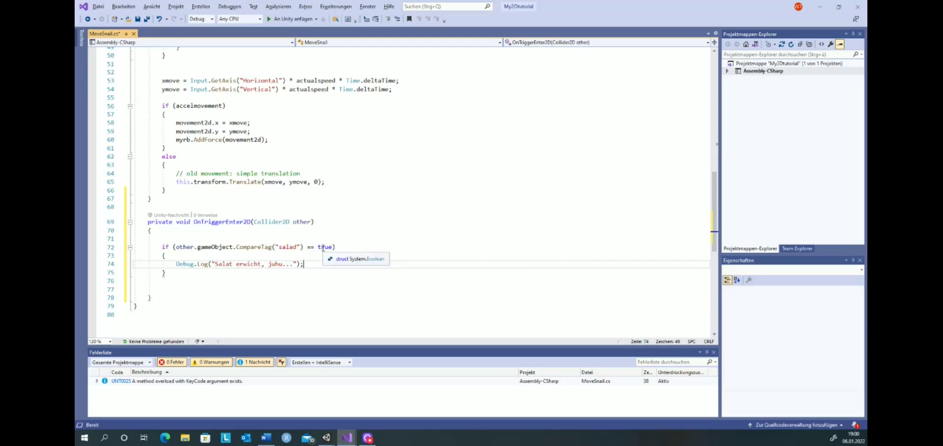
{"action": "left_click", "coordinate": [181, 284]}
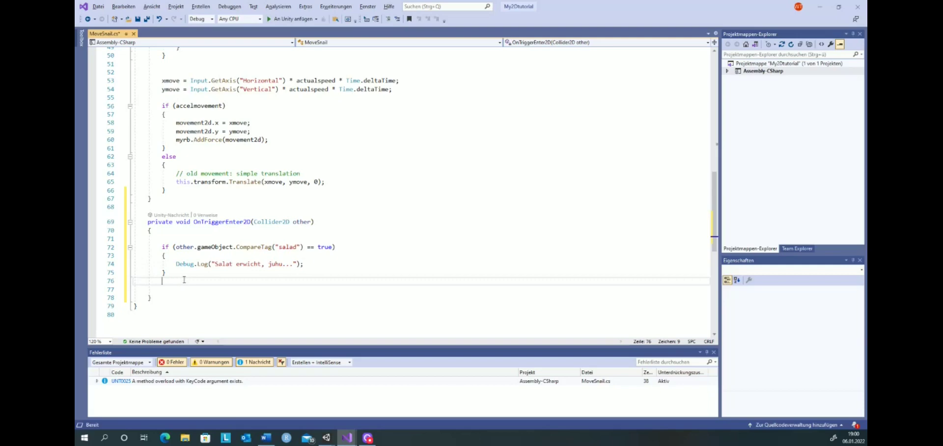
{"action": "key", "text": "ctrl+s"}
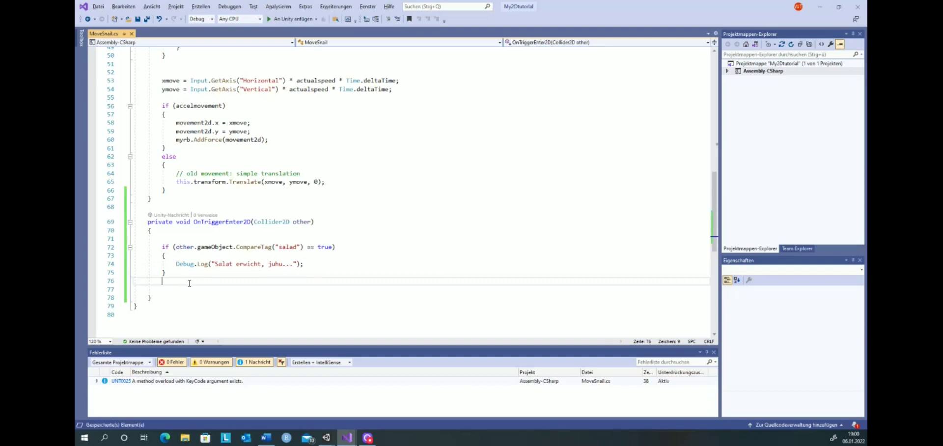
{"action": "key", "text": "alt+Tab"}
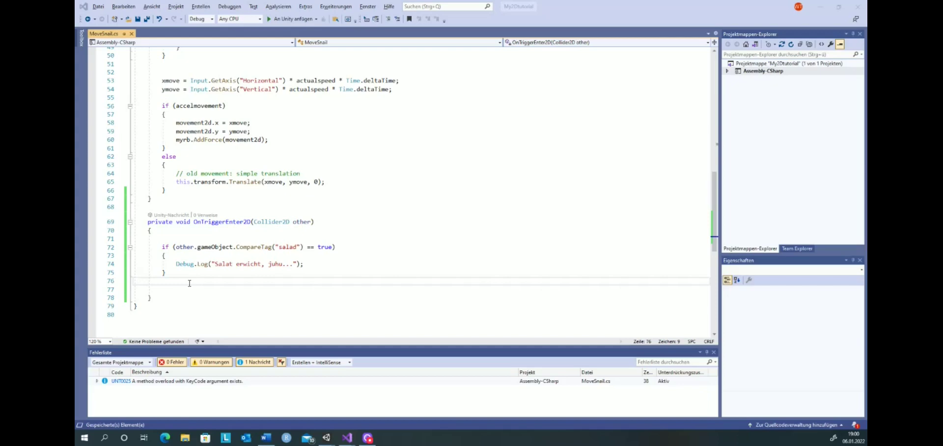
{"action": "key", "text": "alt+Tab"}
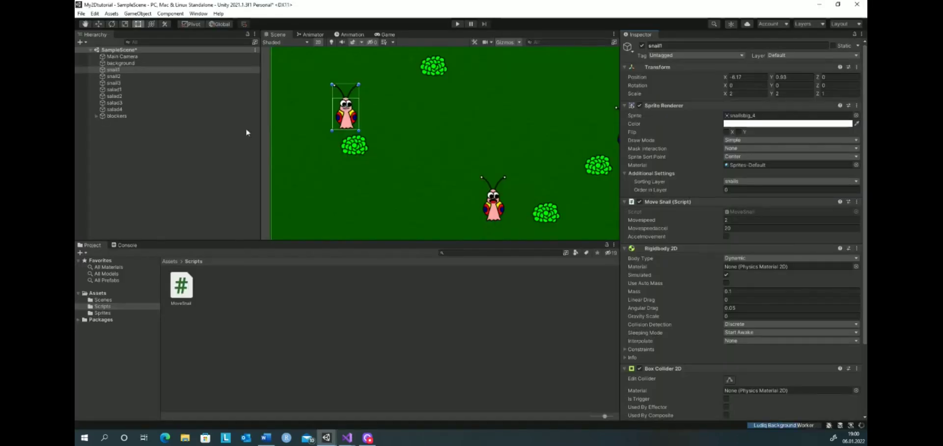
Zoom and pan the Scene view to frame the field with three snails and four salads.
{"action": "scroll", "coordinate": [444, 119], "scroll_direction": "down", "scroll_amount": 5}
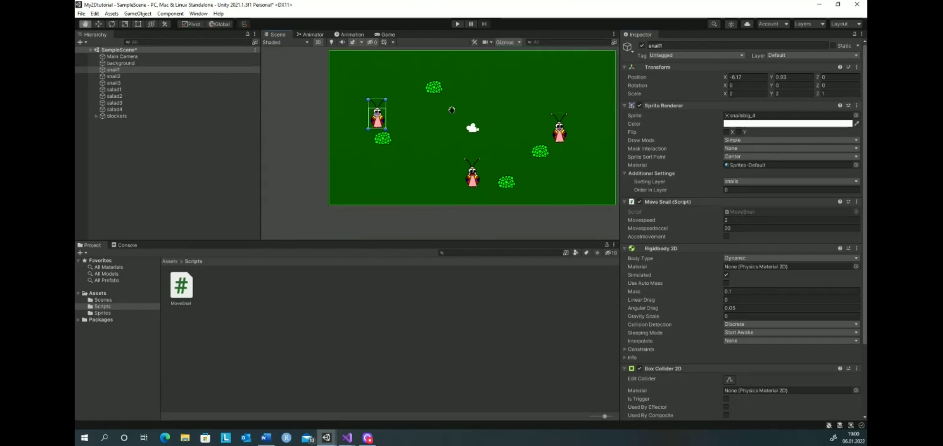
{"action": "middle_click_drag", "start_coordinate": [454, 112], "coordinate": [422, 124]}
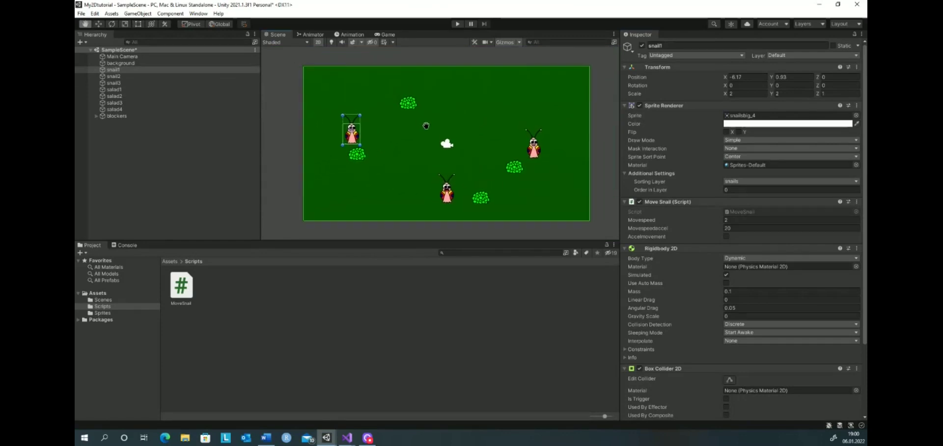
{"action": "scroll", "coordinate": [424, 124], "scroll_direction": "up", "scroll_amount": 1}
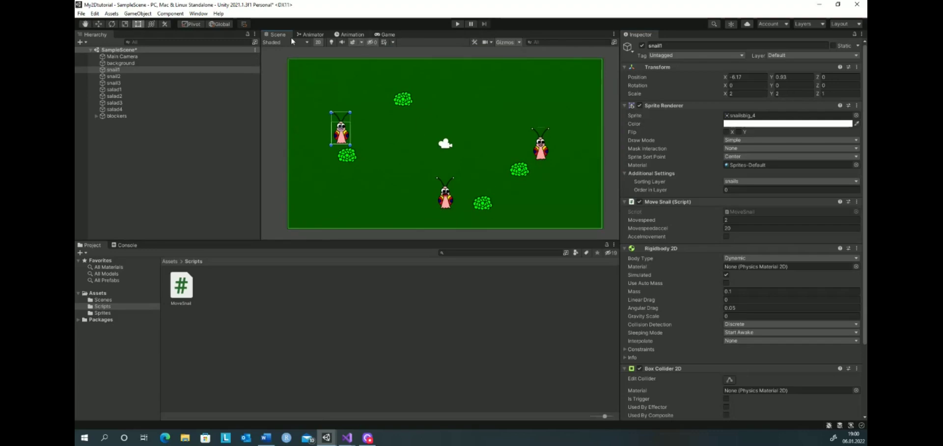
{"action": "key", "text": "alt+Tab"}
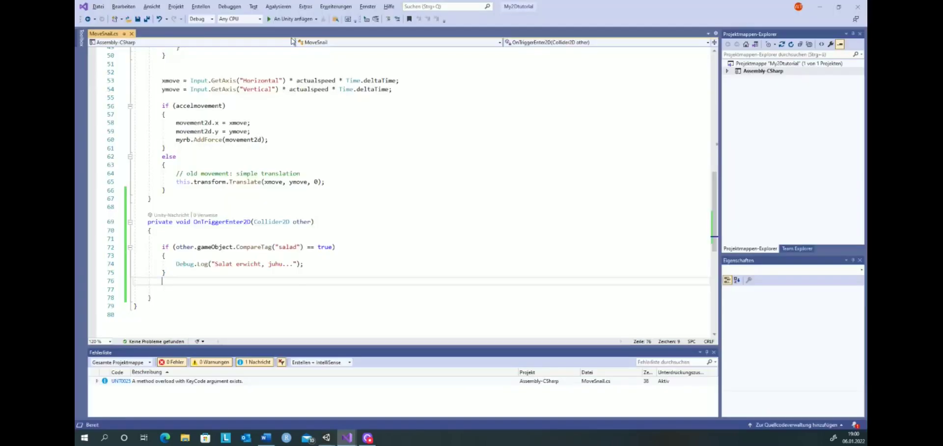
{"action": "key", "text": "alt+Tab"}
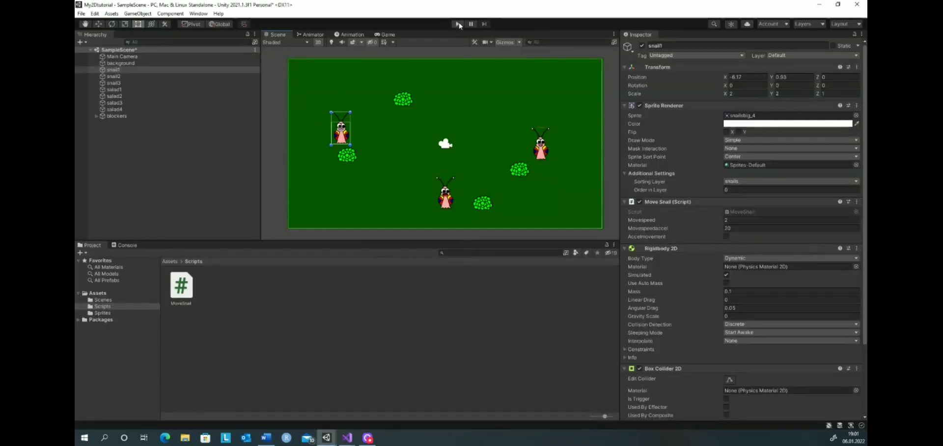
Show the console, enter play mode and steer snail1 with the arrow keys onto a salad.
{"action": "left_click", "coordinate": [125, 245]}
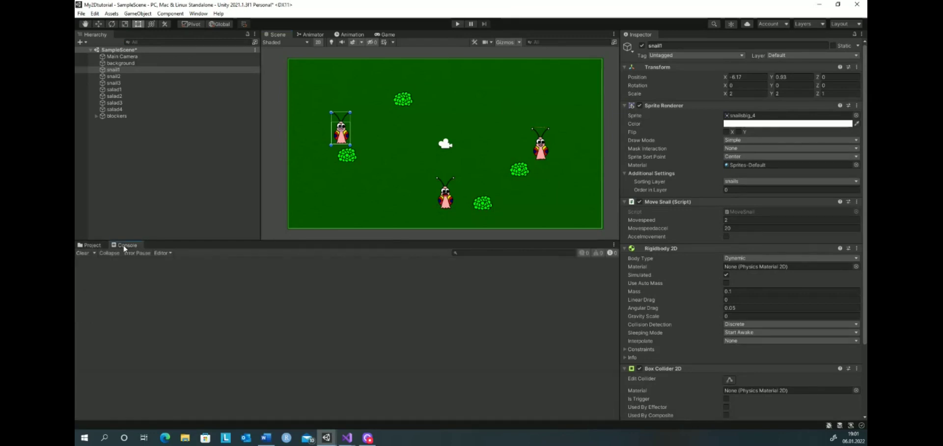
{"action": "left_click", "coordinate": [458, 25]}
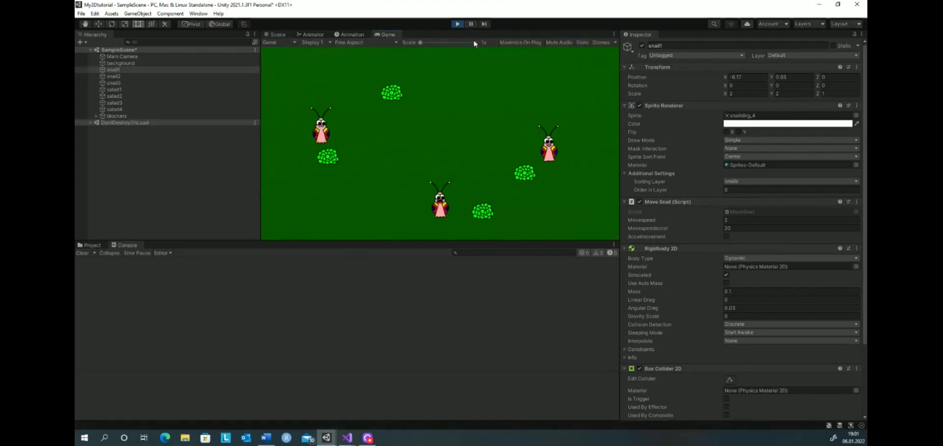
{"action": "key", "text": "Up"}
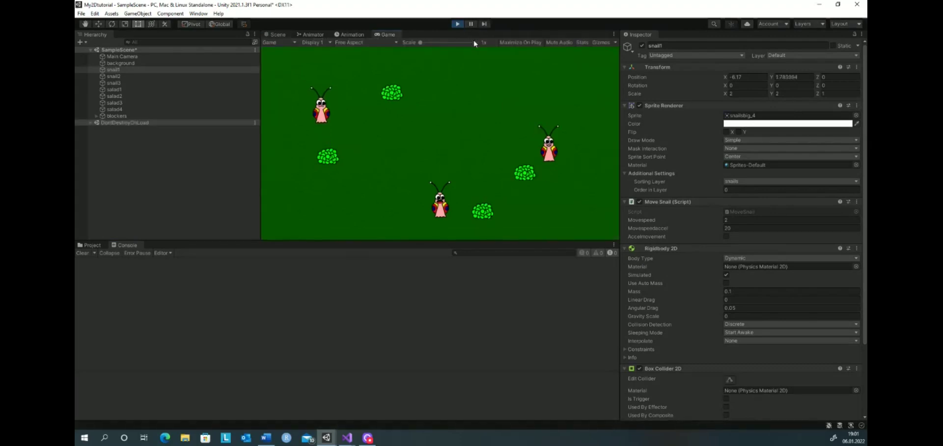
{"action": "key", "text": "Right"}
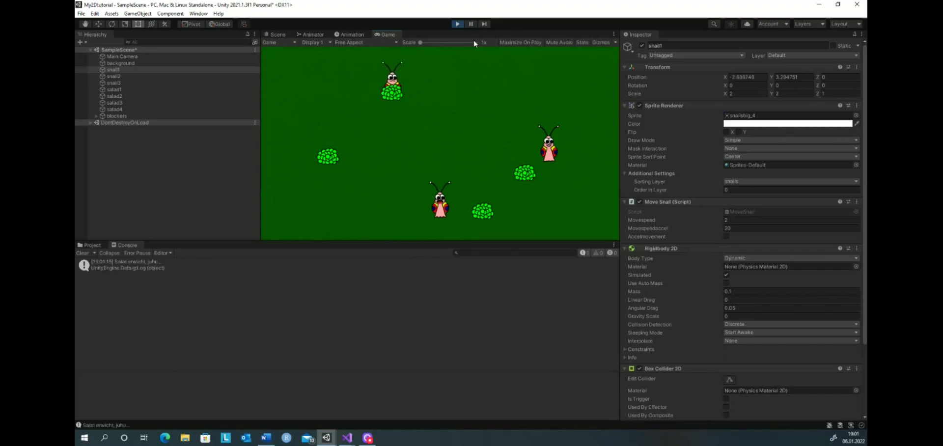
{"action": "key", "text": "Down"}
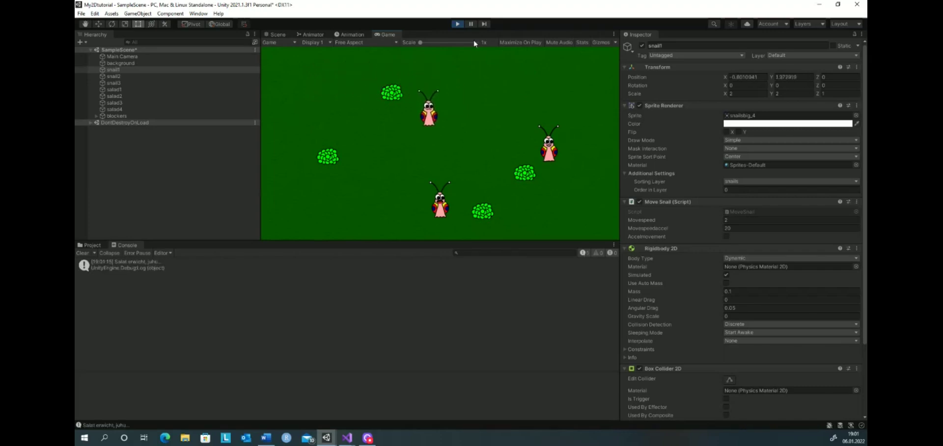
{"action": "key", "text": "Left"}
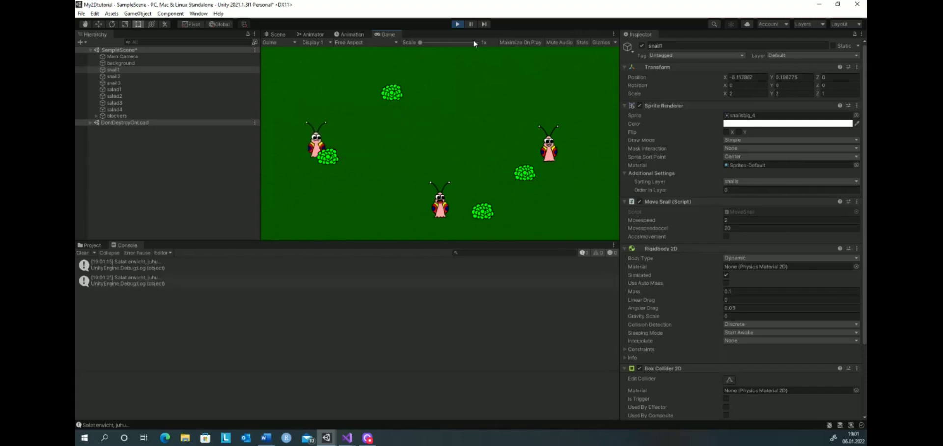
{"action": "key", "text": "Down"}
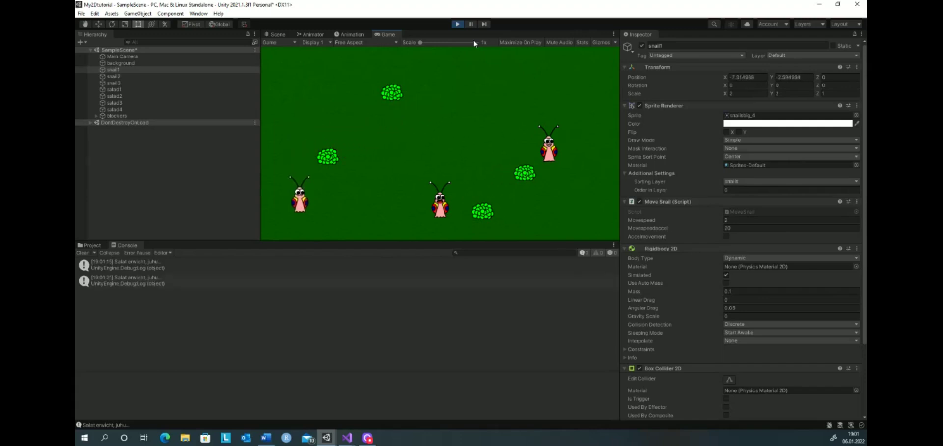
{"action": "key", "text": "Right"}
{"action": "key", "text": "Up"}
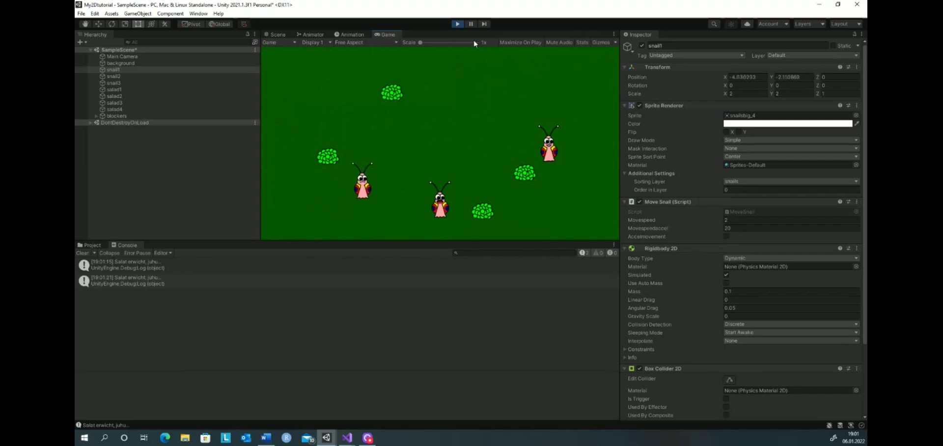
{"action": "key", "text": "Right"}
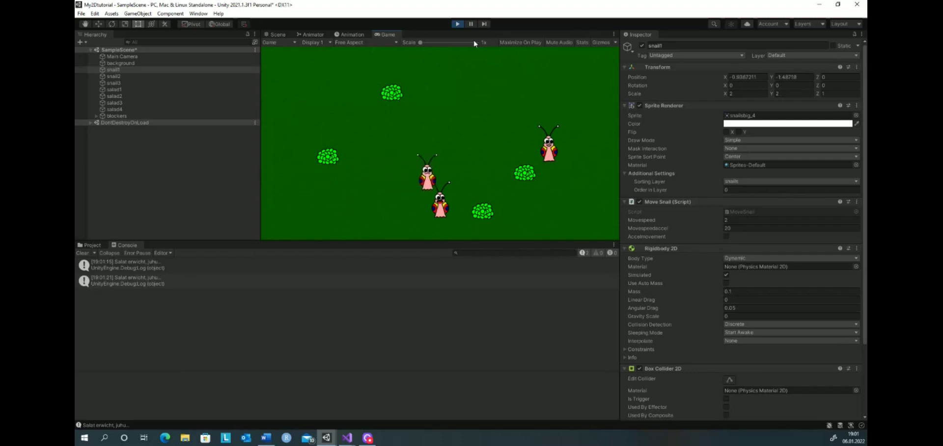
{"action": "key", "text": "Down"}
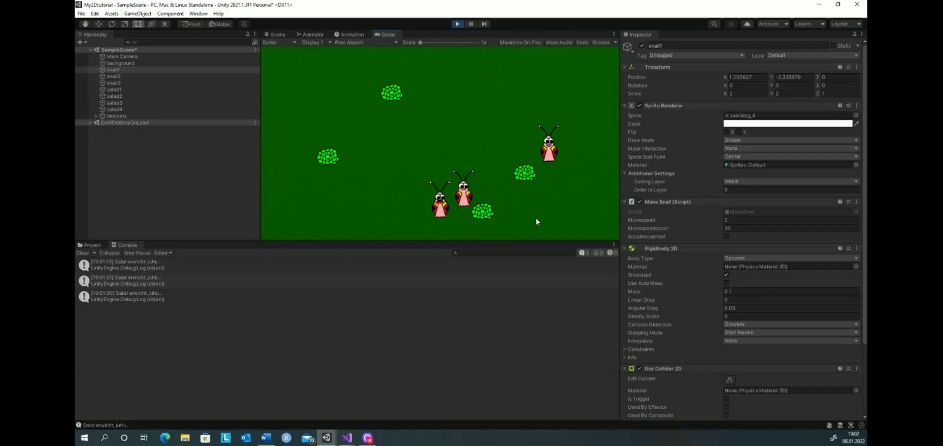
Drive snail1 back and forth across a salad to test the trigger message.
{"action": "key", "text": "Right"}
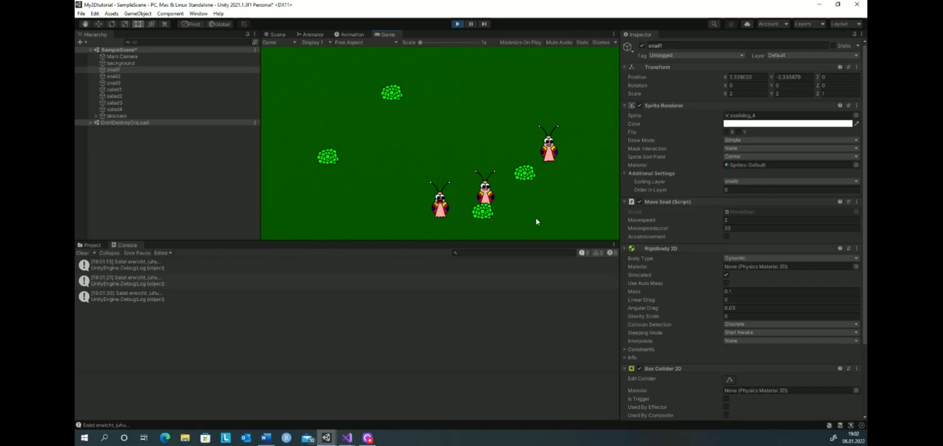
{"action": "key", "text": "Right"}
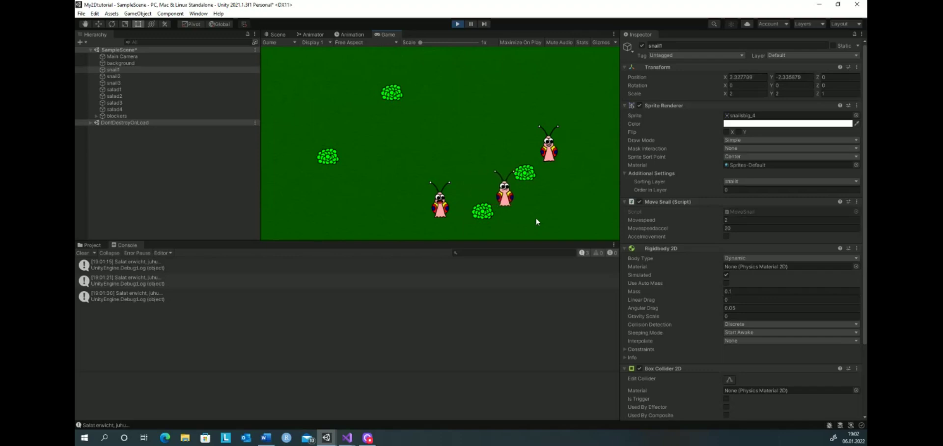
{"action": "key", "text": "Down"}
{"action": "key", "text": "Right"}
{"action": "key", "text": "Right"}
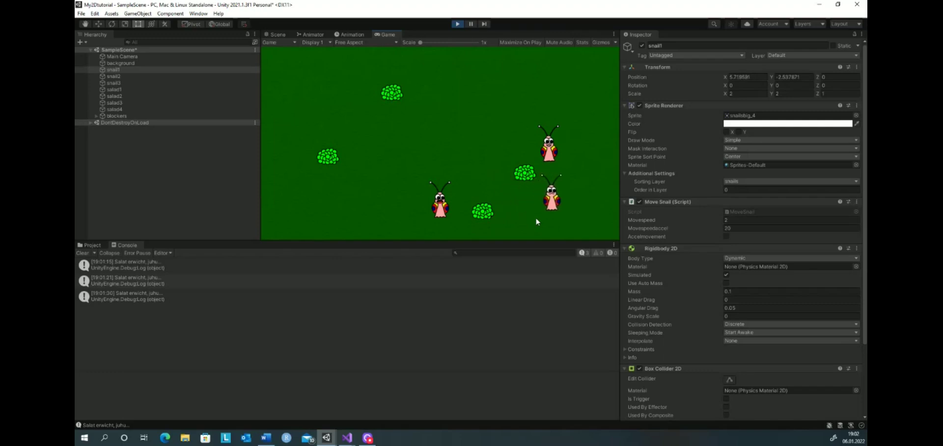
{"action": "key", "text": "Left"}
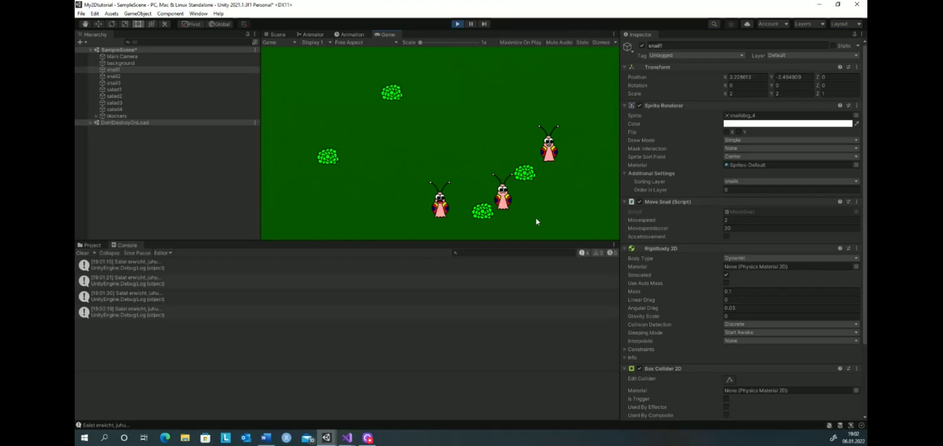
{"action": "key", "text": "Right"}
{"action": "key", "text": "Right"}
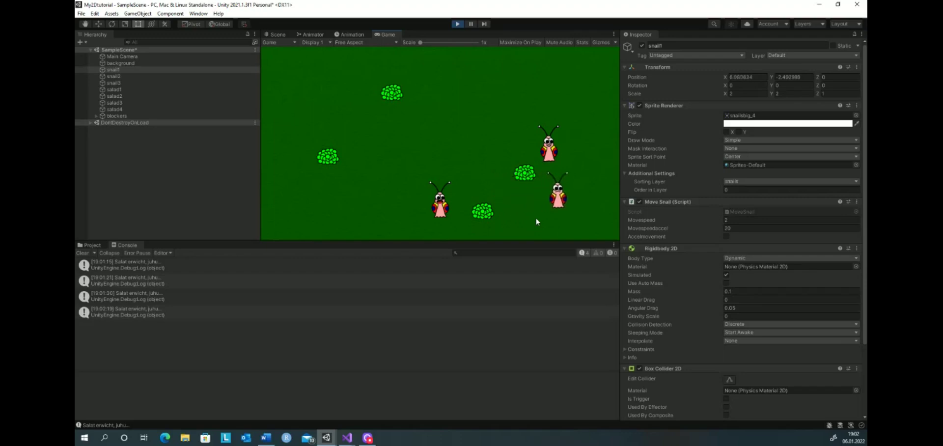
{"action": "key", "text": "Left"}
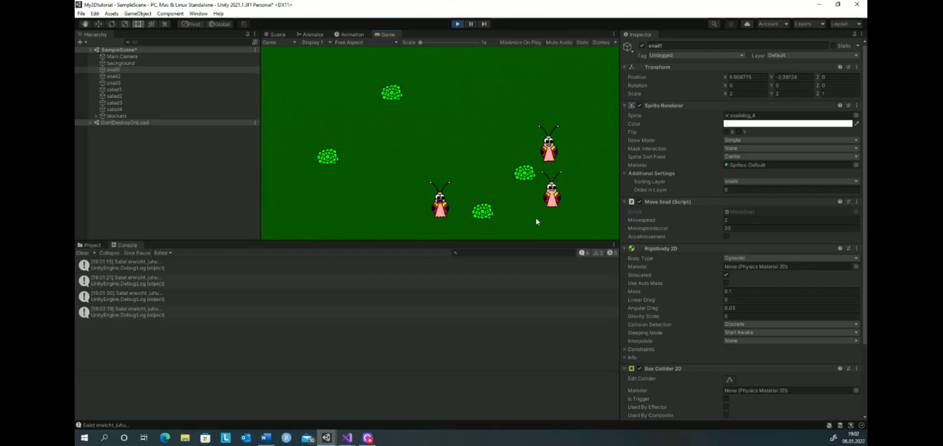
{"action": "key", "text": "Right"}
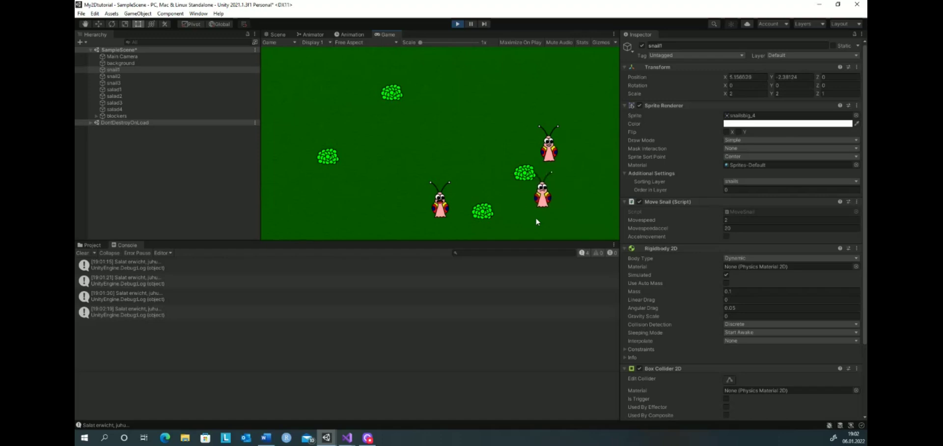
{"action": "key", "text": "Left"}
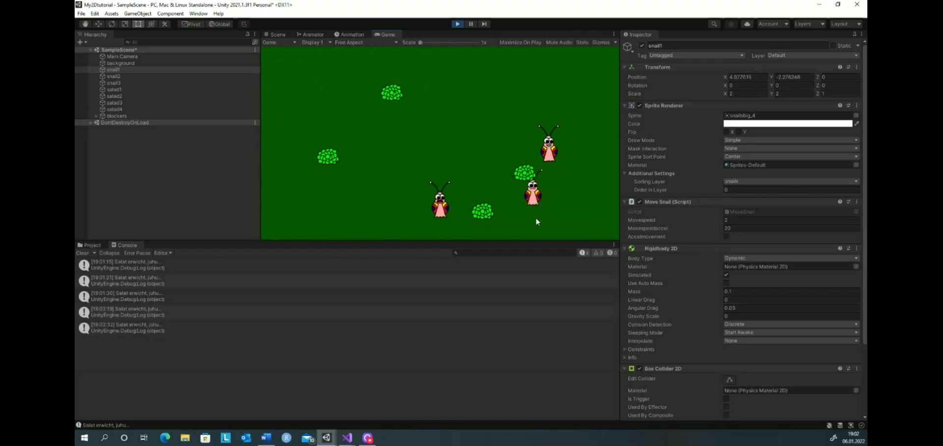
{"action": "key", "text": "Right"}
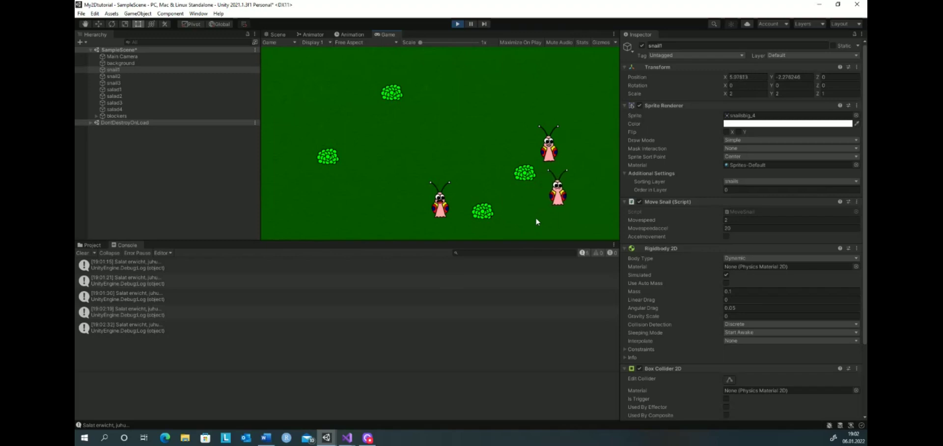
{"action": "key", "text": "Left"}
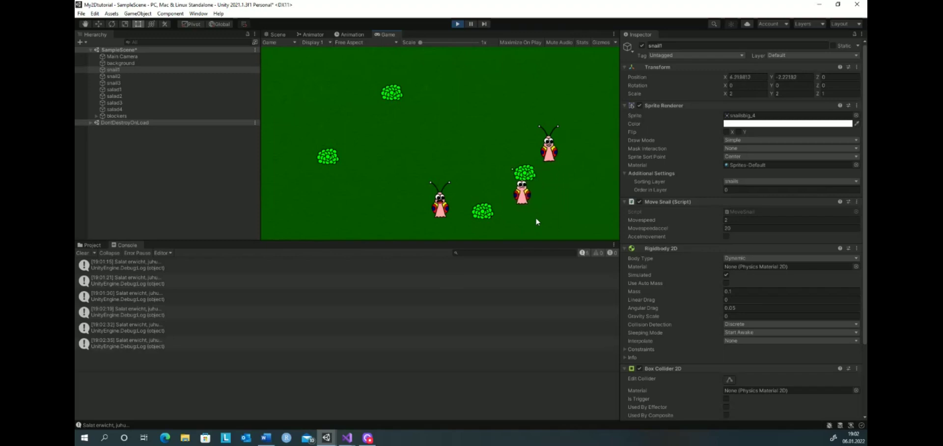
{"action": "key", "text": "Right"}
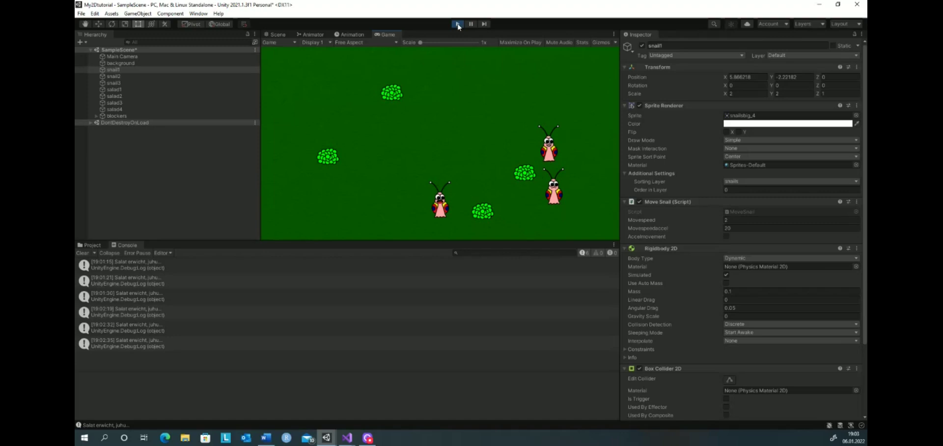
Stop play mode and return to MoveSnail.cs in Visual Studio.
{"action": "left_click", "coordinate": [458, 25]}
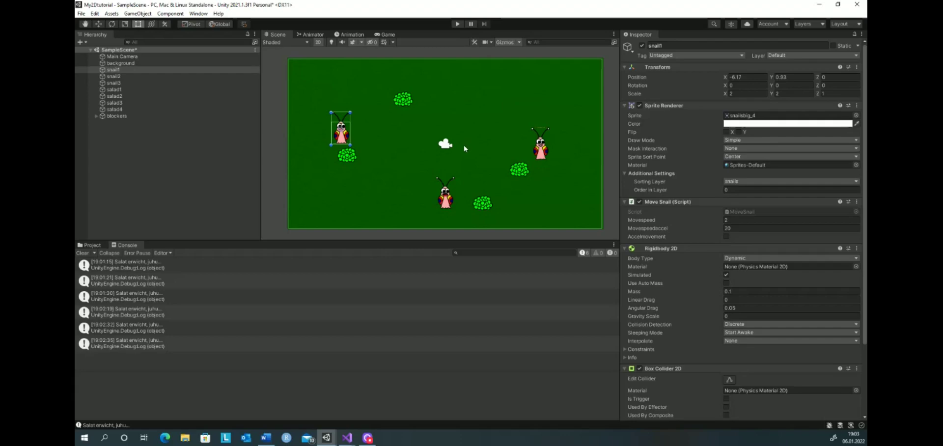
{"action": "key", "text": "q"}
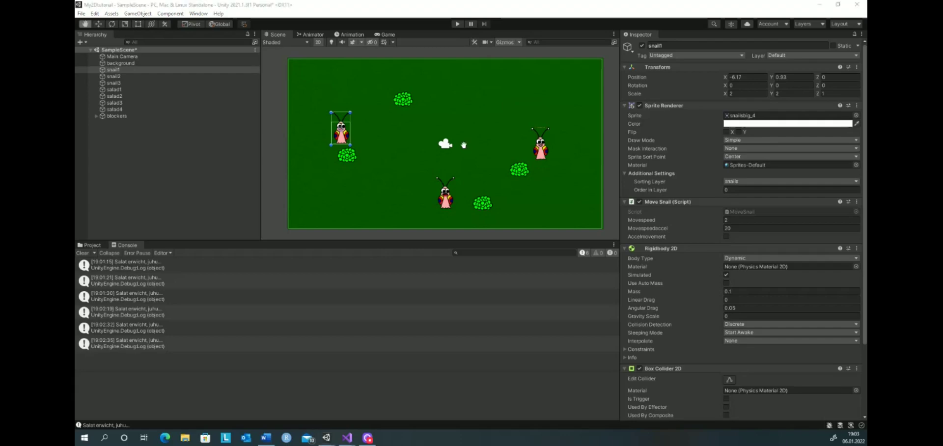
{"action": "key", "text": "alt+Tab"}
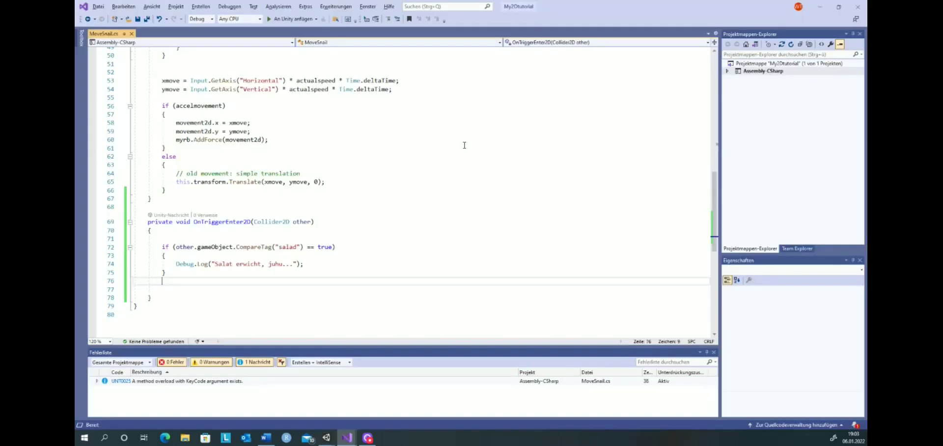
Add an empty line below the Debug.Log call and correct 'erwicht' to 'erwischt'.
{"action": "left_click", "coordinate": [311, 264]}
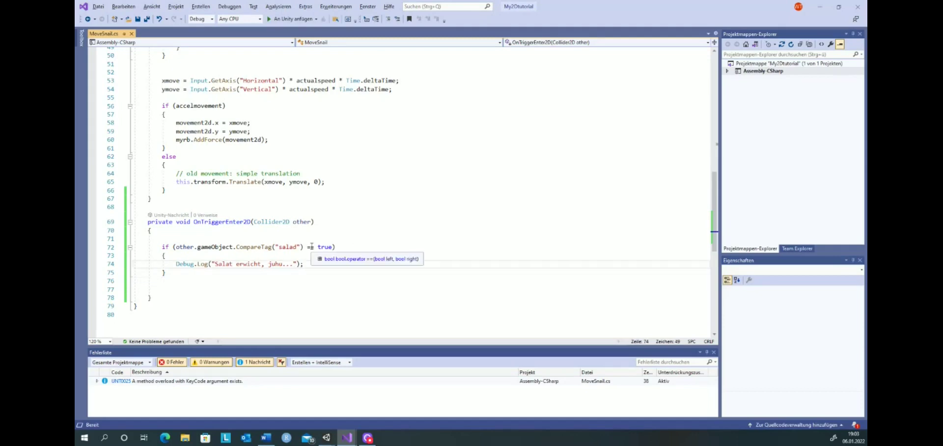
{"action": "key", "text": "Return"}
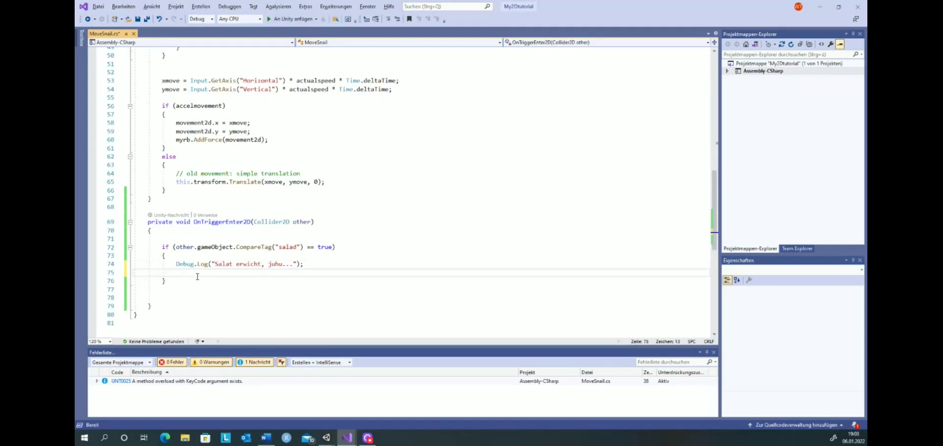
{"action": "left_click", "coordinate": [251, 264]}
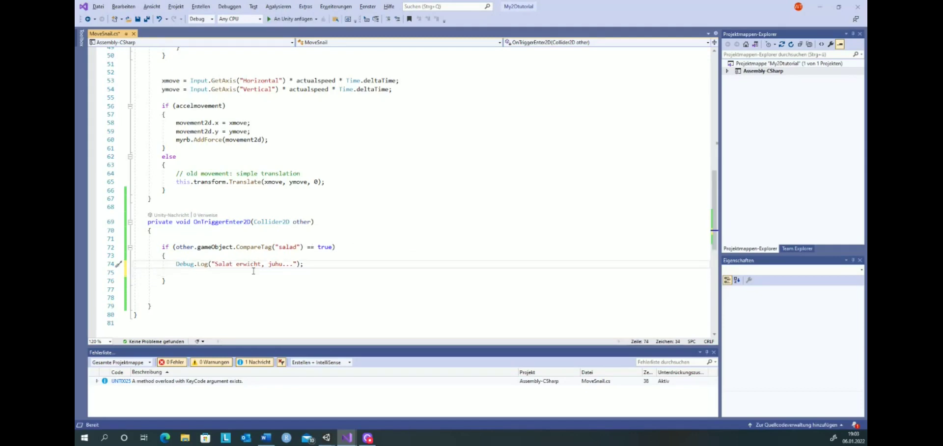
{"action": "type", "text": "s"}
{"action": "left_click", "coordinate": [189, 274]}
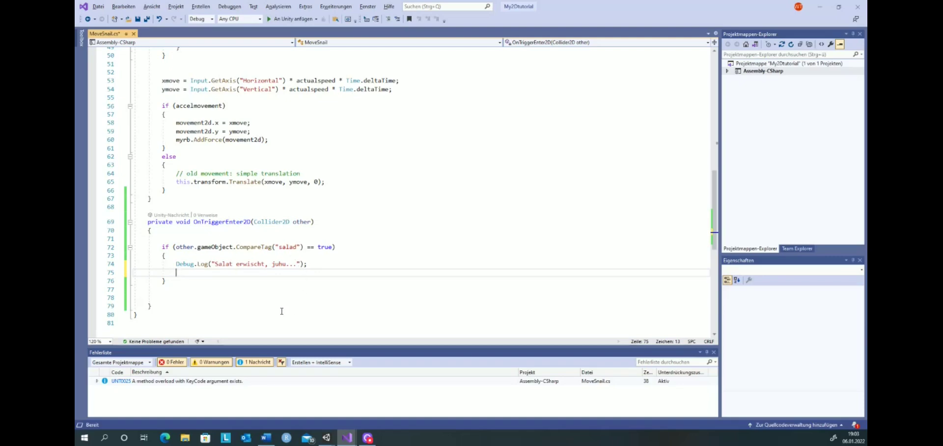
Add other.gameObject.SetActive(false); in the salad branch using IntelliSense completions.
{"action": "type", "text": "oth"}
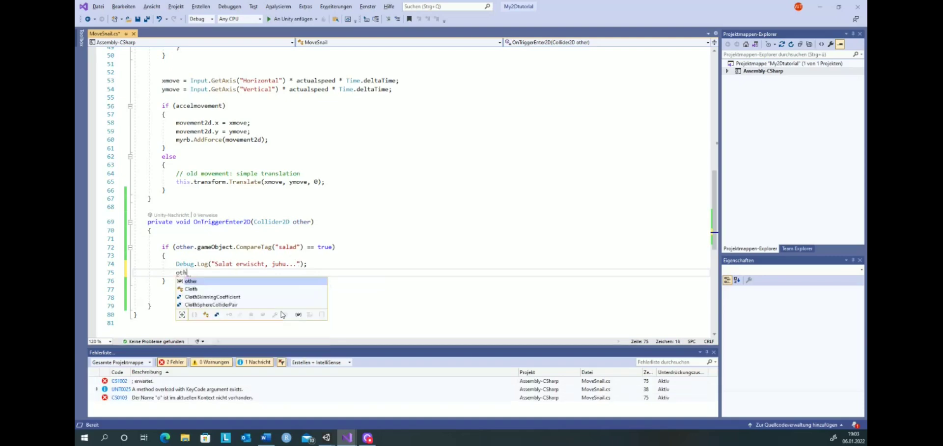
{"action": "type", "text": "er"}
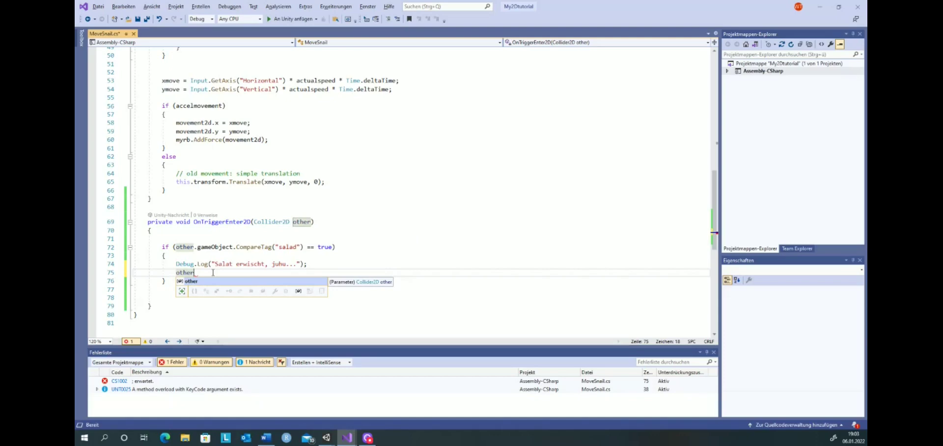
{"action": "type", "text": ".gam"}
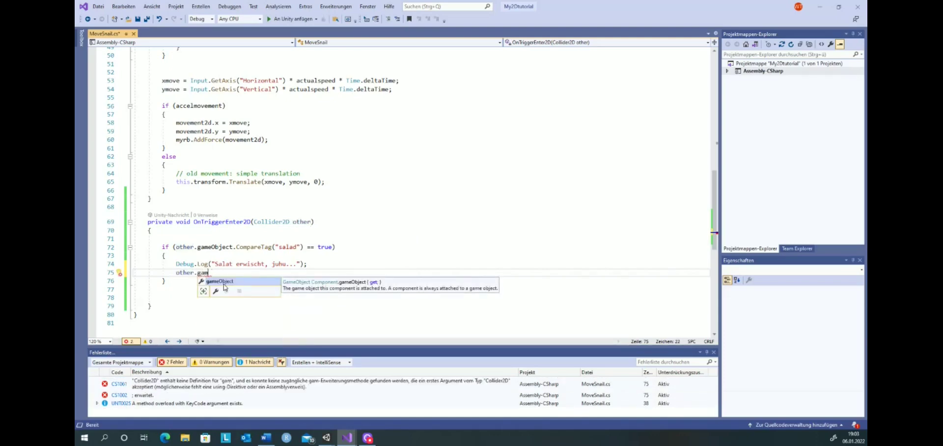
{"action": "key", "text": "Tab"}
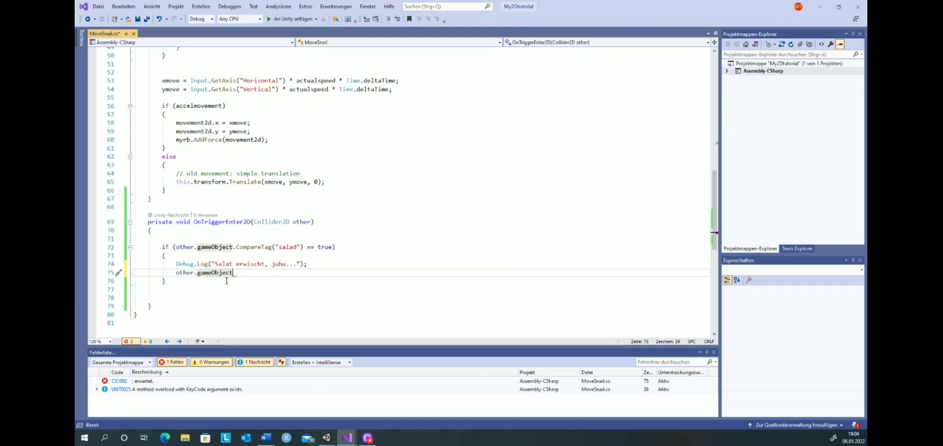
{"action": "type", "text": ".setac"}
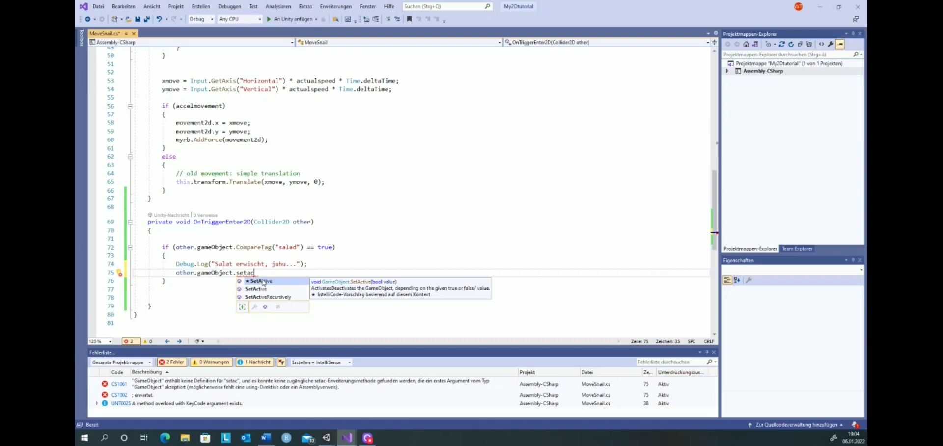
{"action": "double_click", "coordinate": [262, 283]}
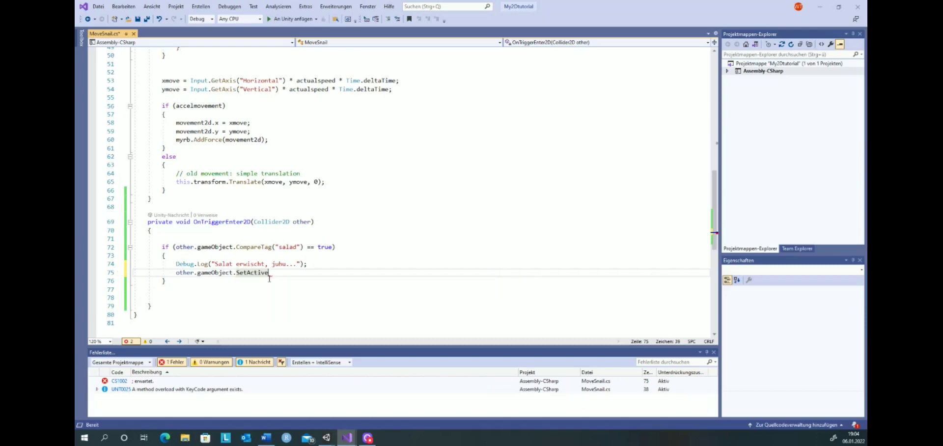
{"action": "type", "text": "(false);"}
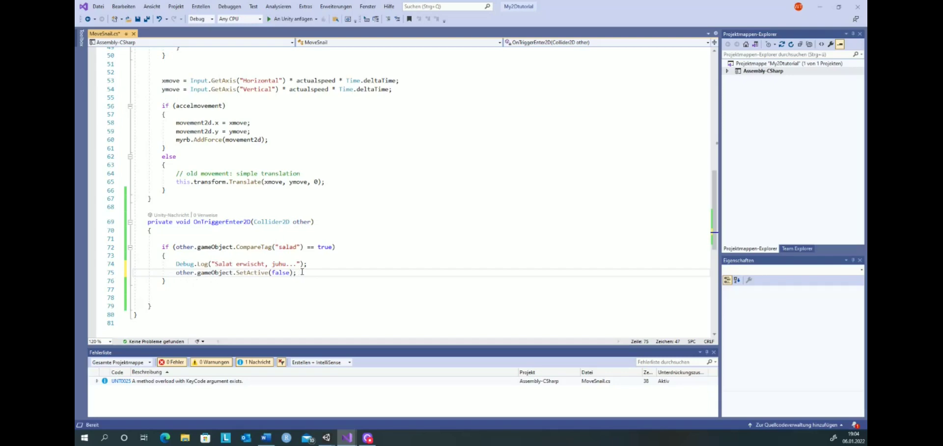
Save the MoveSnail script and switch back to the Unity editor.
{"action": "key", "text": "Up"}
{"action": "key", "text": "Left"}
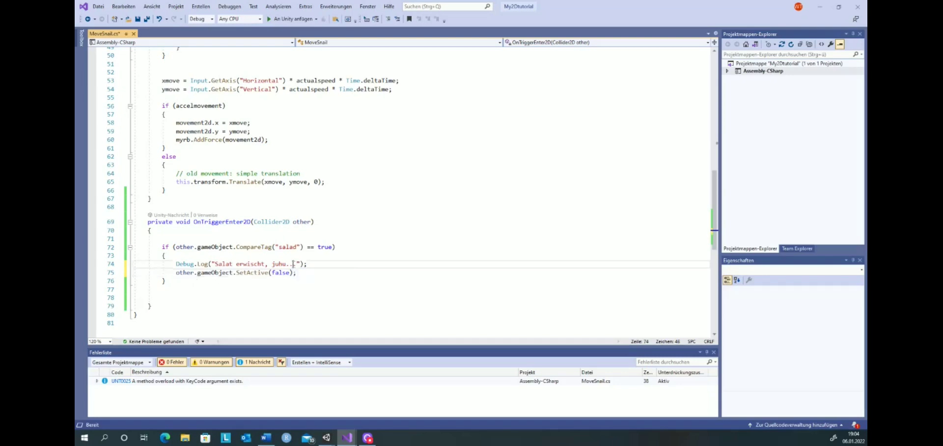
{"action": "key", "text": "ctrl+s"}
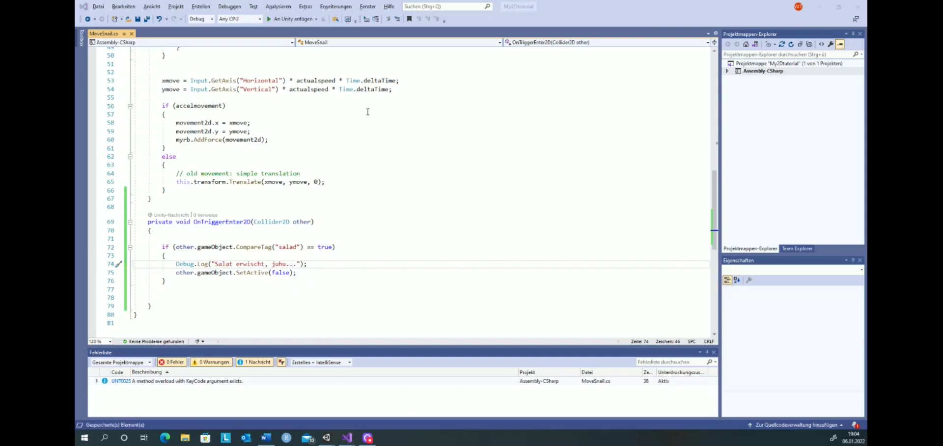
{"action": "key", "text": "alt+Tab"}
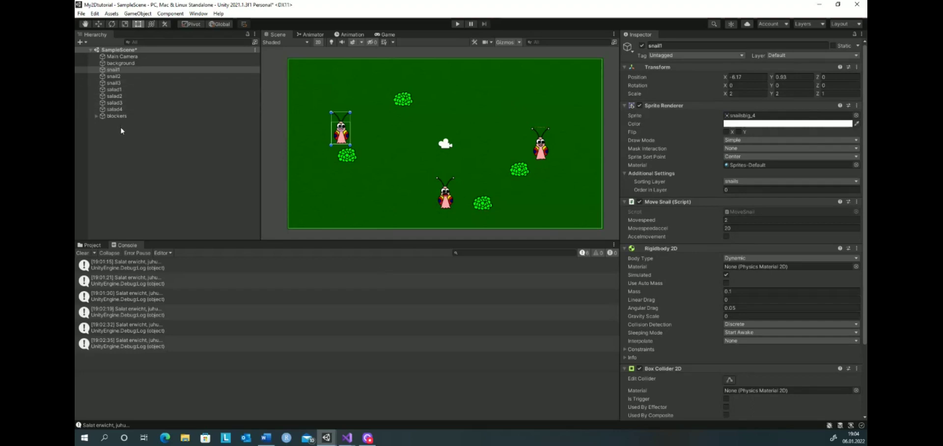
{"action": "left_click", "coordinate": [113, 90]}
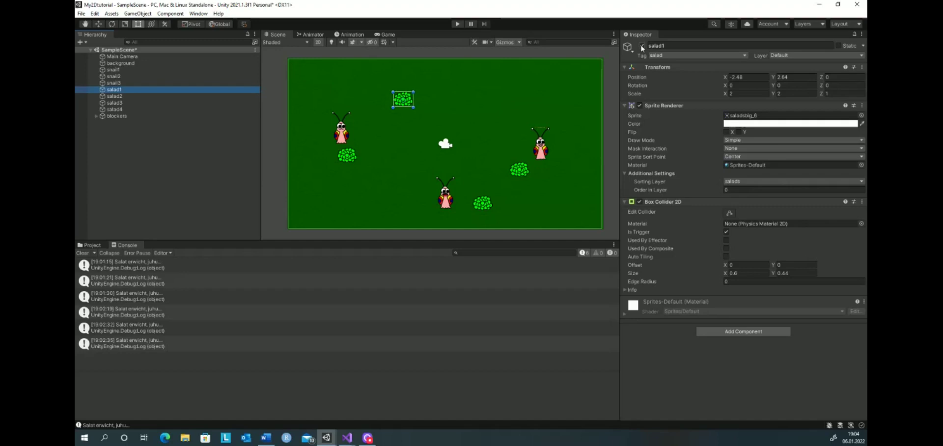
{"action": "left_click", "coordinate": [642, 46]}
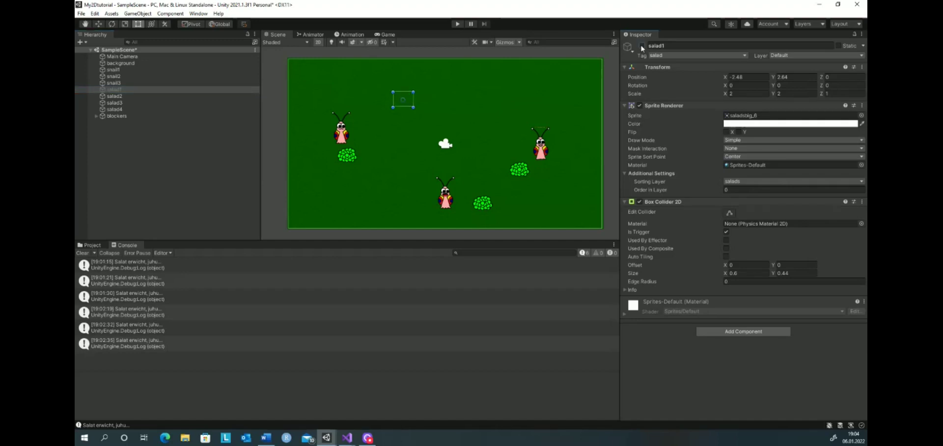
{"action": "left_click", "coordinate": [642, 45]}
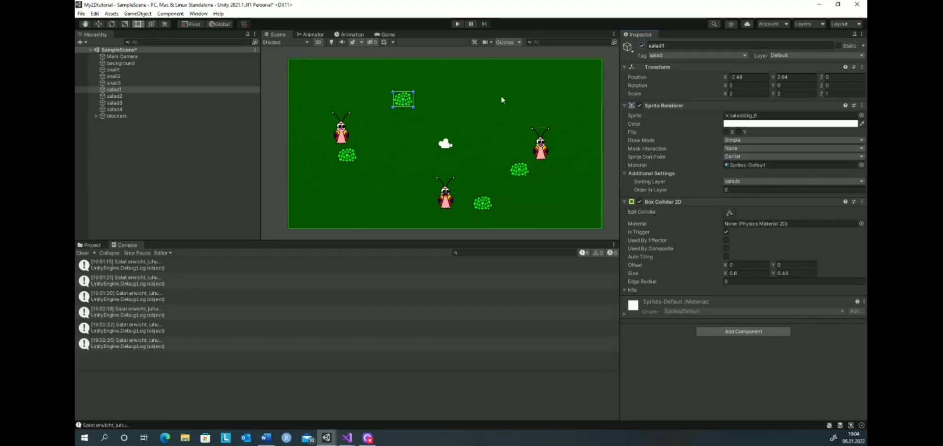
Run the game and steer the snail into all four salads, which vanish logging 'Salat erwischt, juhu...', then stop.
{"action": "left_click", "coordinate": [458, 24]}
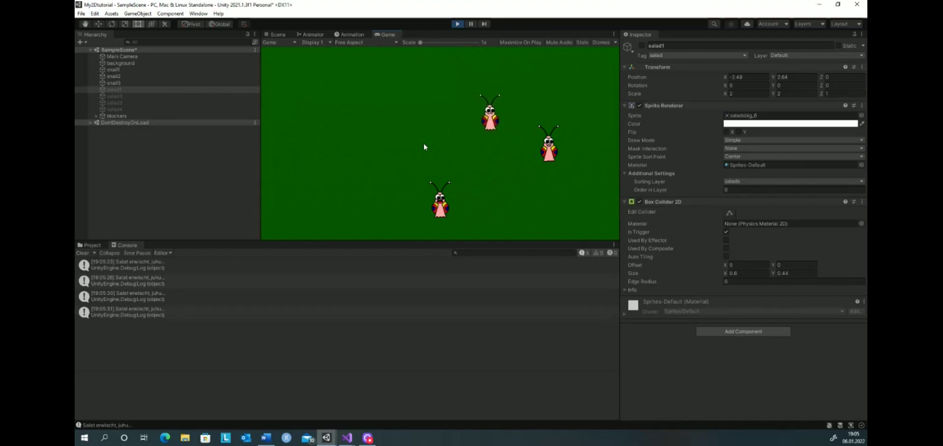
{"action": "left_click", "coordinate": [457, 23]}
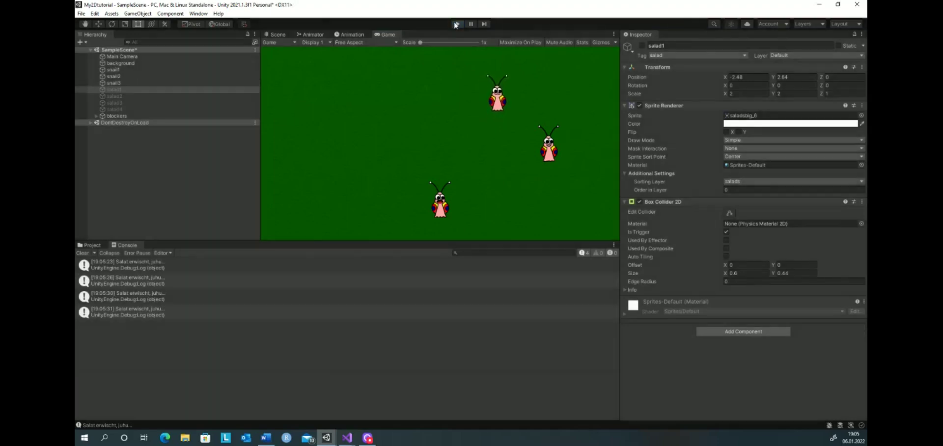
{"action": "left_click", "coordinate": [115, 69]}
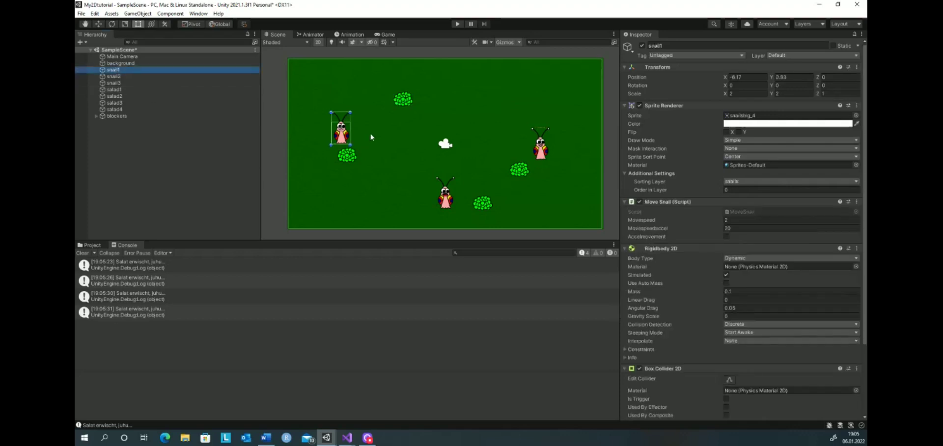
{"action": "left_click", "coordinate": [114, 89]}
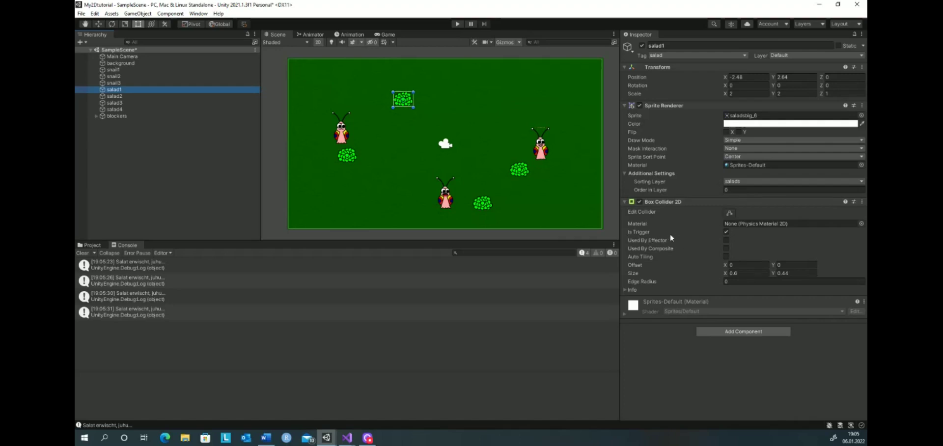
{"action": "left_click", "coordinate": [114, 69]}
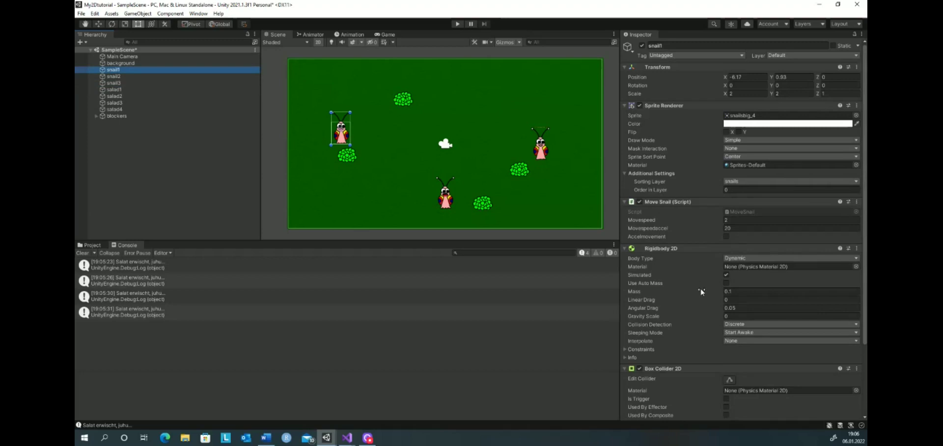
{"action": "scroll", "coordinate": [701, 291], "scroll_direction": "down", "scroll_amount": 4}
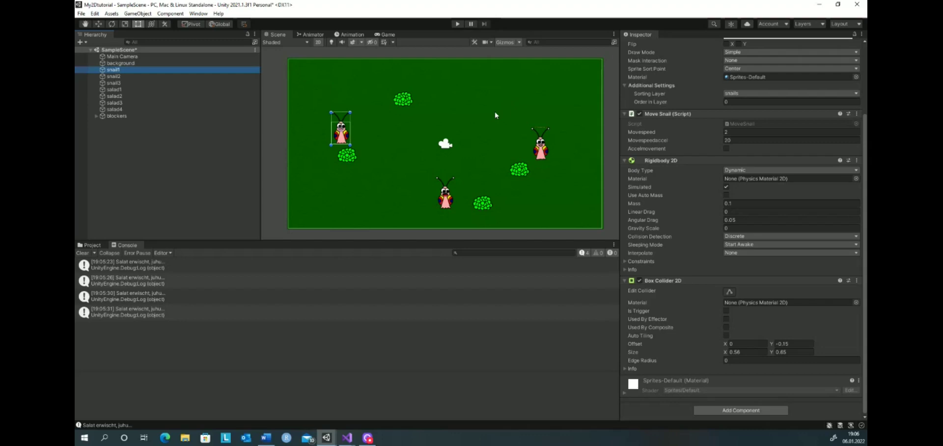
{"action": "left_click", "coordinate": [115, 90]}
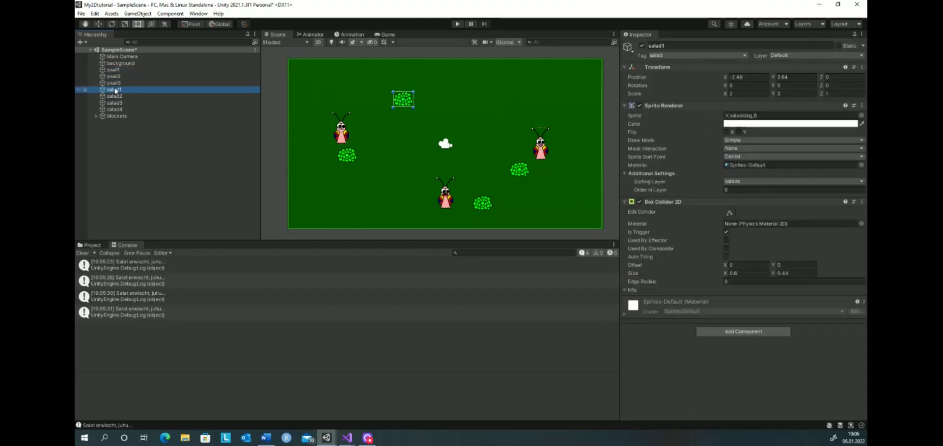